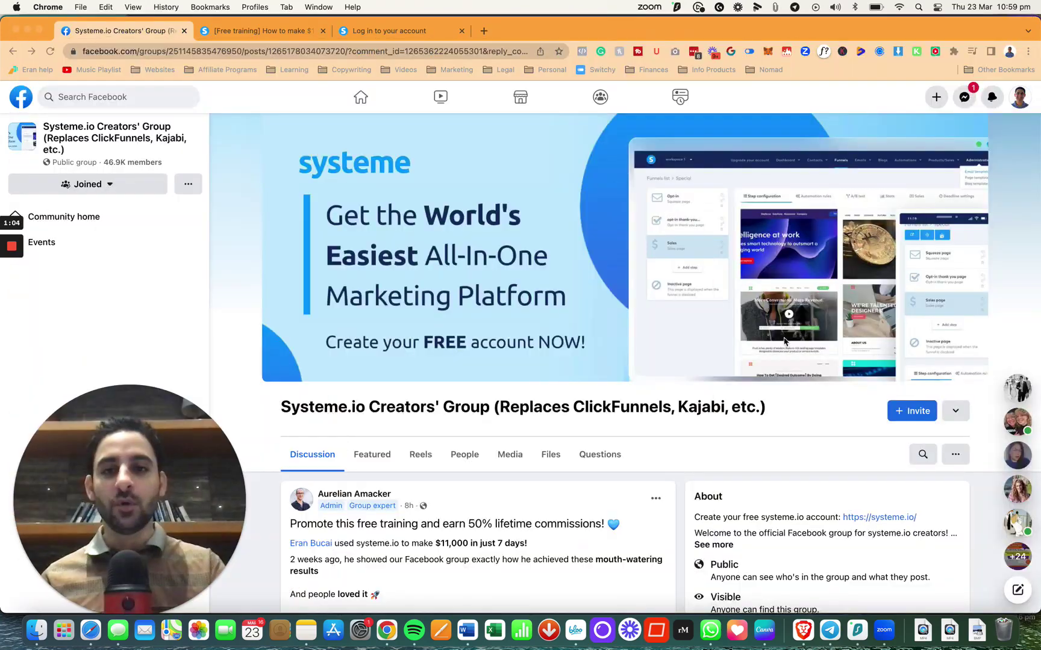
# - Scroll through the Facebook free-training post, then switch to the '[Free training]' marketplace offer tab
pyautogui.scroll(-3, 254, 318)
pyautogui.scroll(-5, 255, 317)
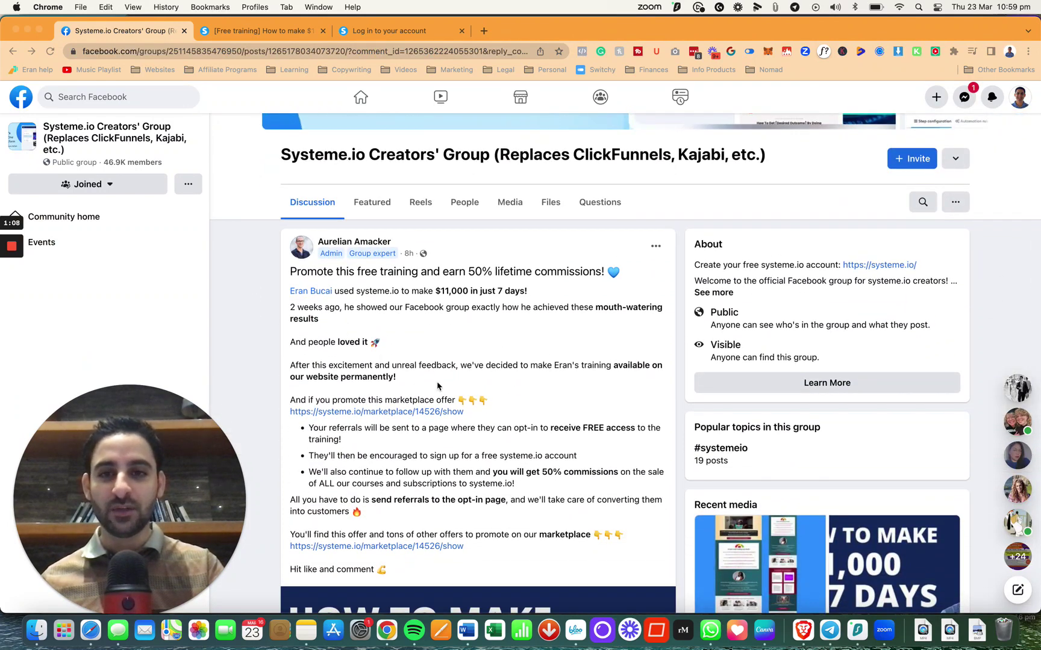
pyautogui.scroll(-1, 457, 338)
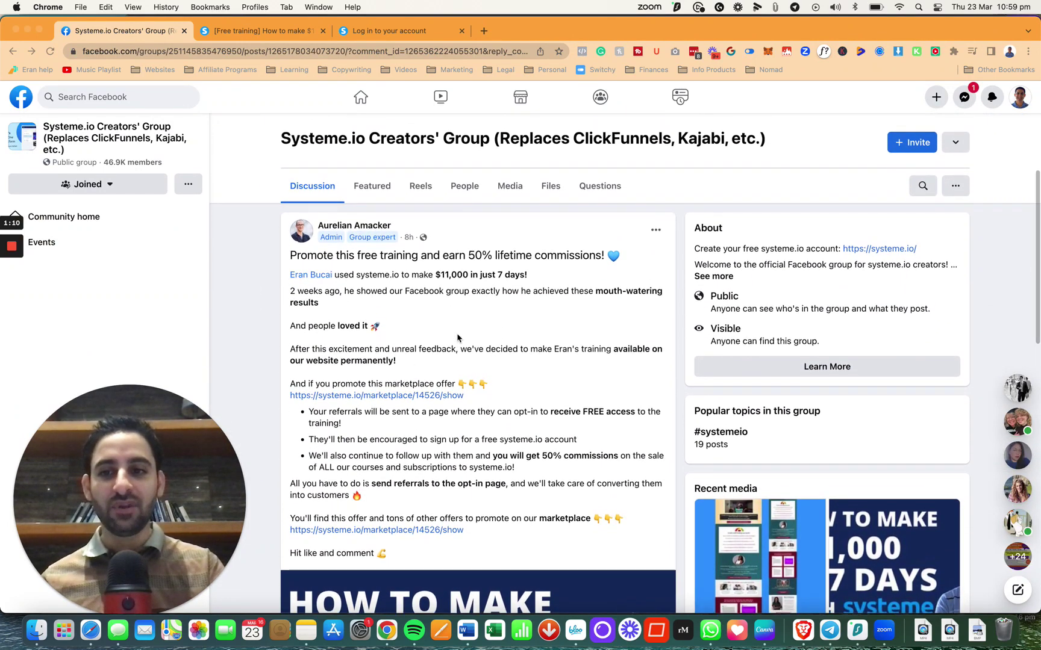
pyautogui.scroll(-1, 457, 338)
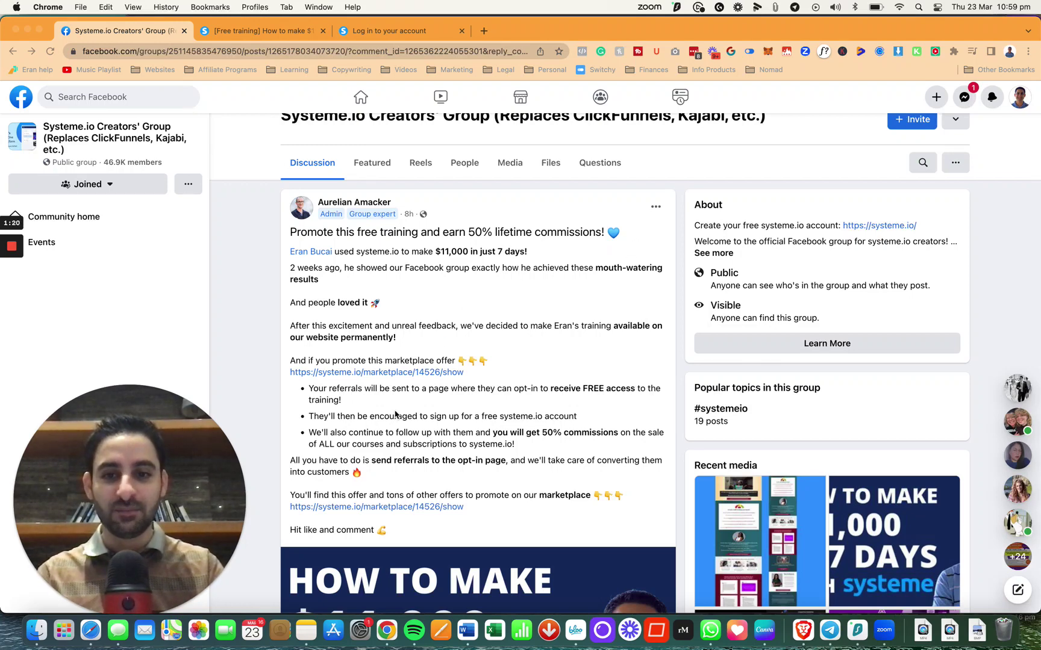
pyautogui.scroll(-5, 395, 416)
pyautogui.scroll(3, 395, 414)
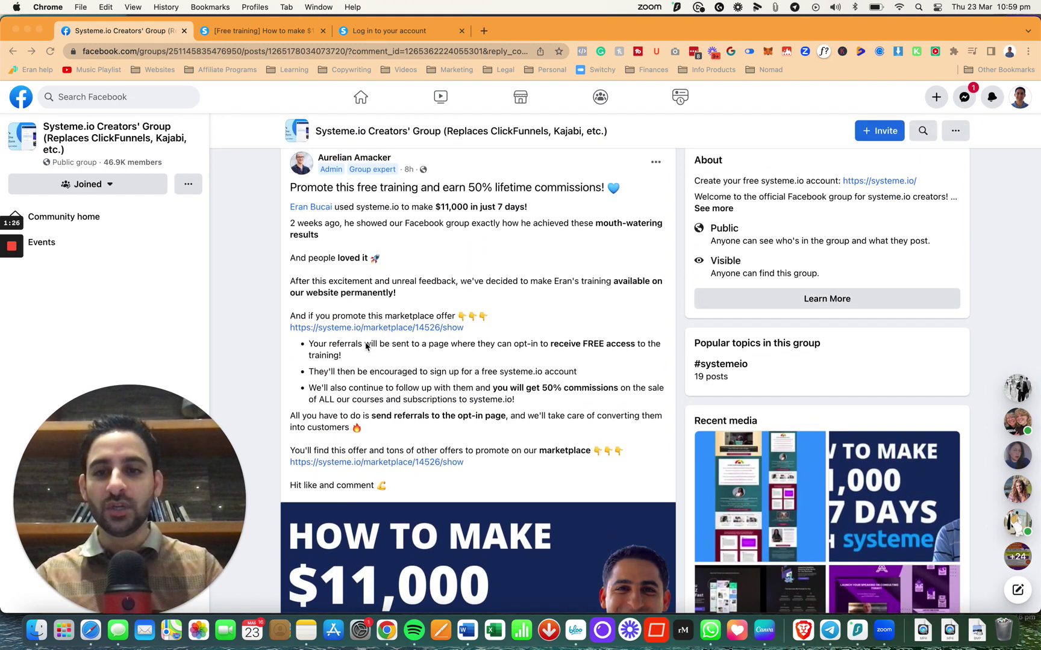
pyautogui.click(264, 33)
pyautogui.click(79, 581)
# - Choose Promote Offer next to the Opt-In Page to bring up the email-address form
pyautogui.moveTo(79, 581); pyautogui.dragTo(861, 589)
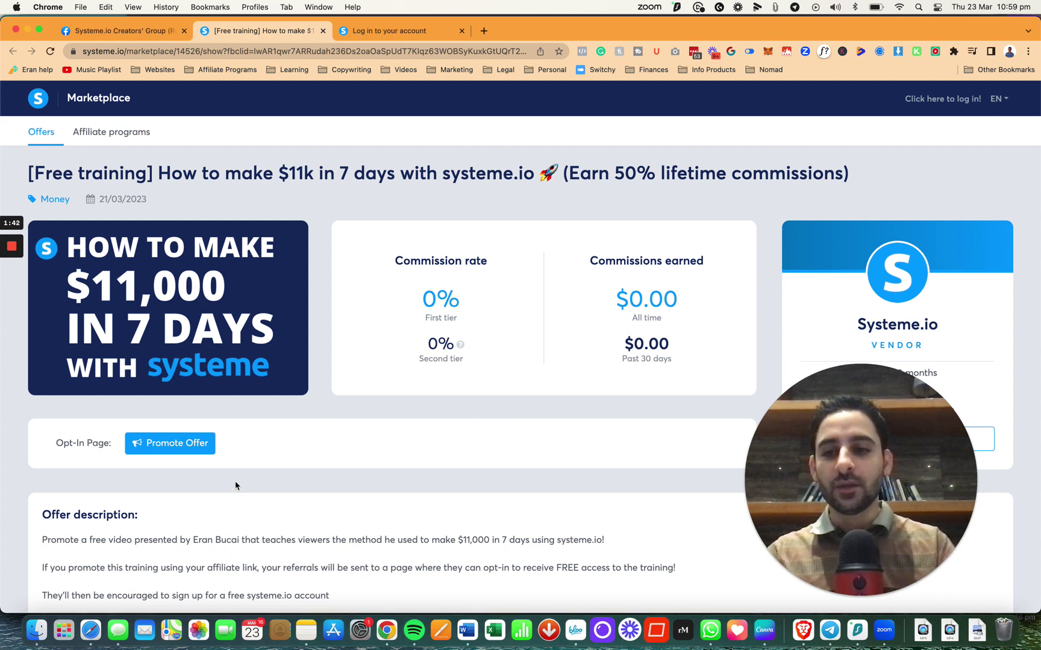
pyautogui.click(187, 446)
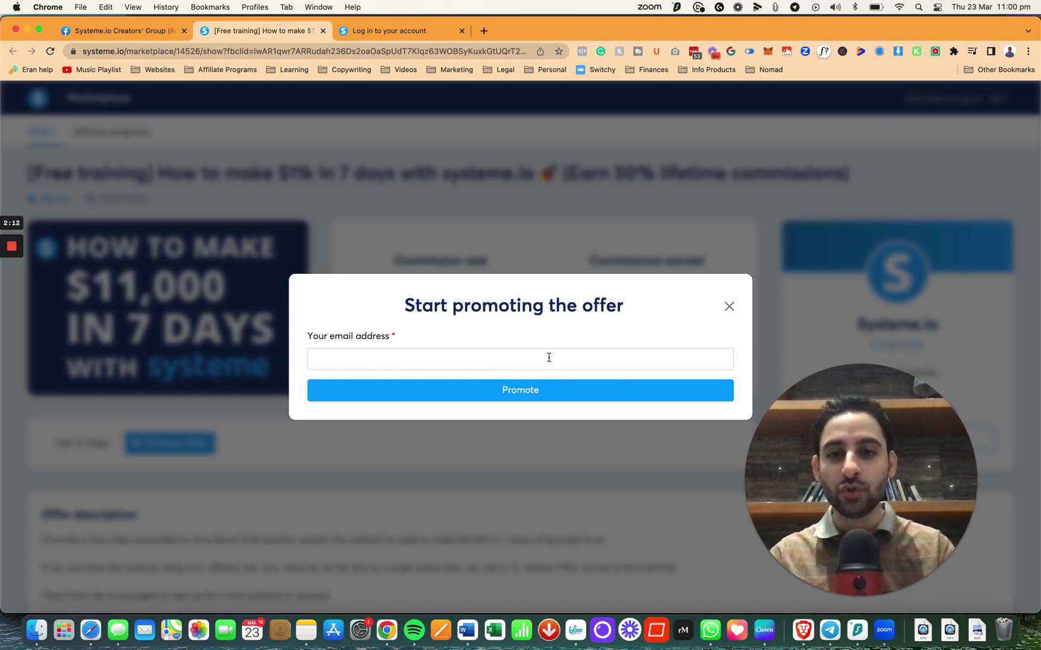
# - Close the promotion form, open the dashboard in a new tab, and sign in on the login page
pyautogui.click(729, 308)
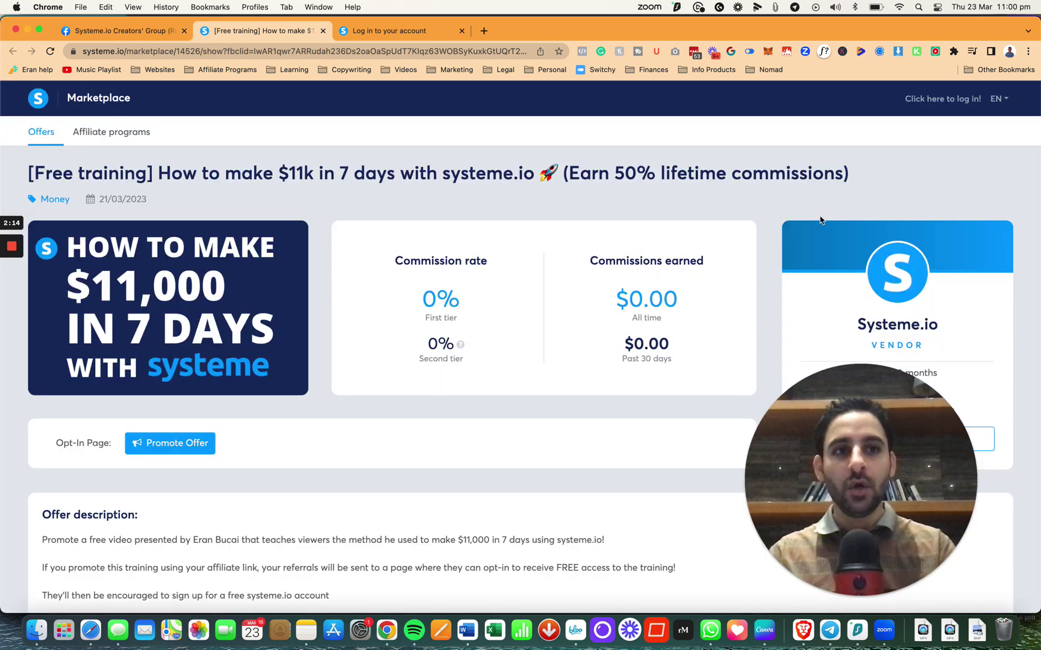
pyautogui.keyDown('super'); pyautogui.click(943, 100); pyautogui.keyUp('super')
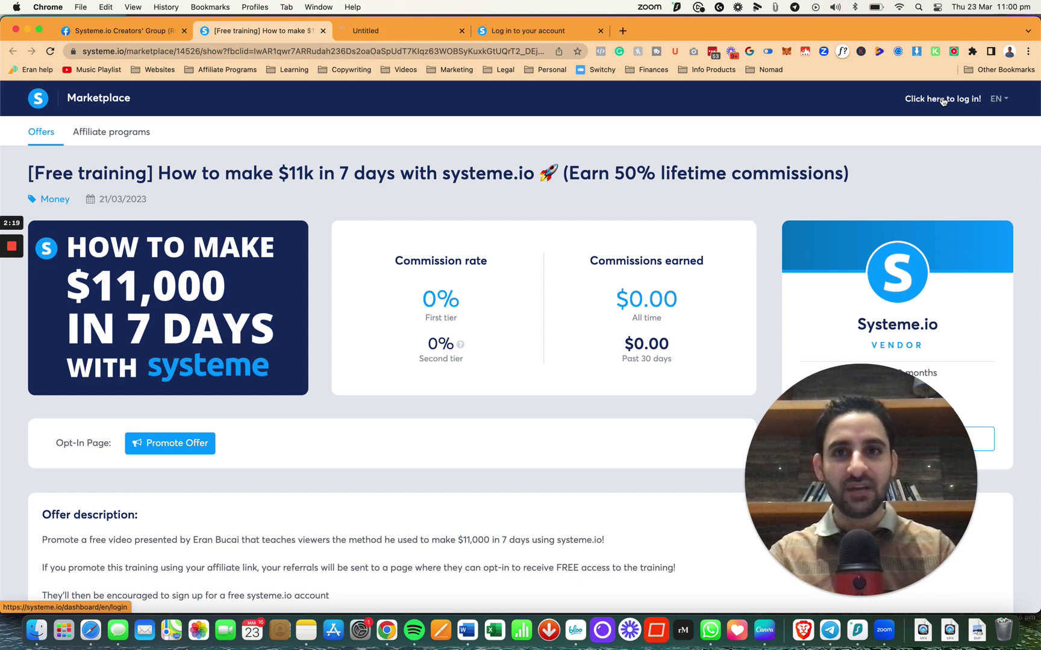
pyautogui.click(601, 31)
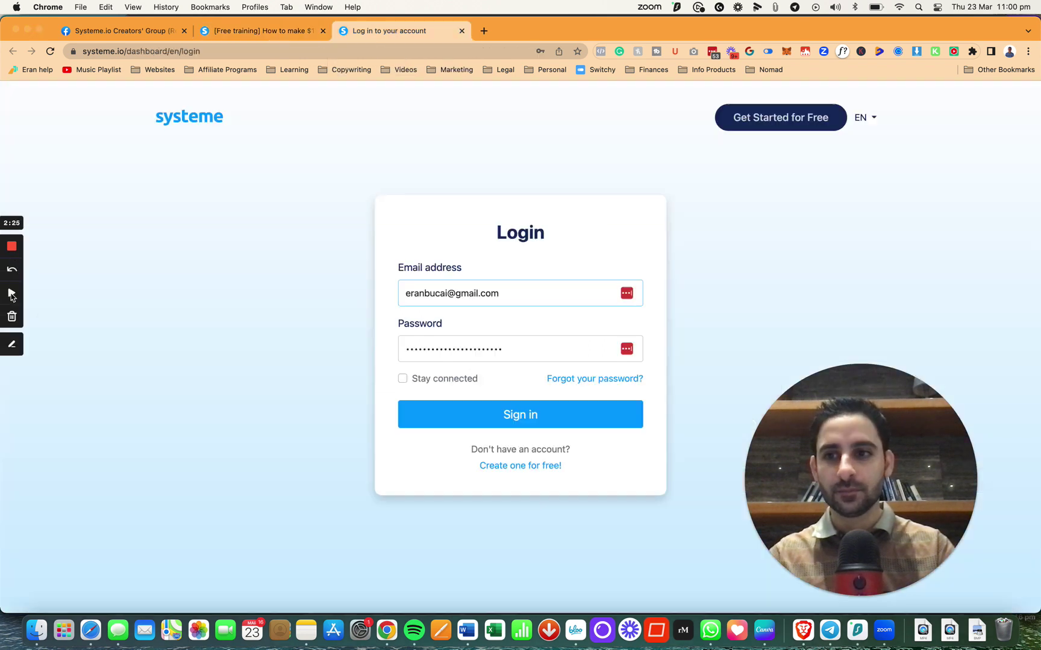
pyautogui.hotkey('ctrl', 'Tab')
pyautogui.click(283, 355)
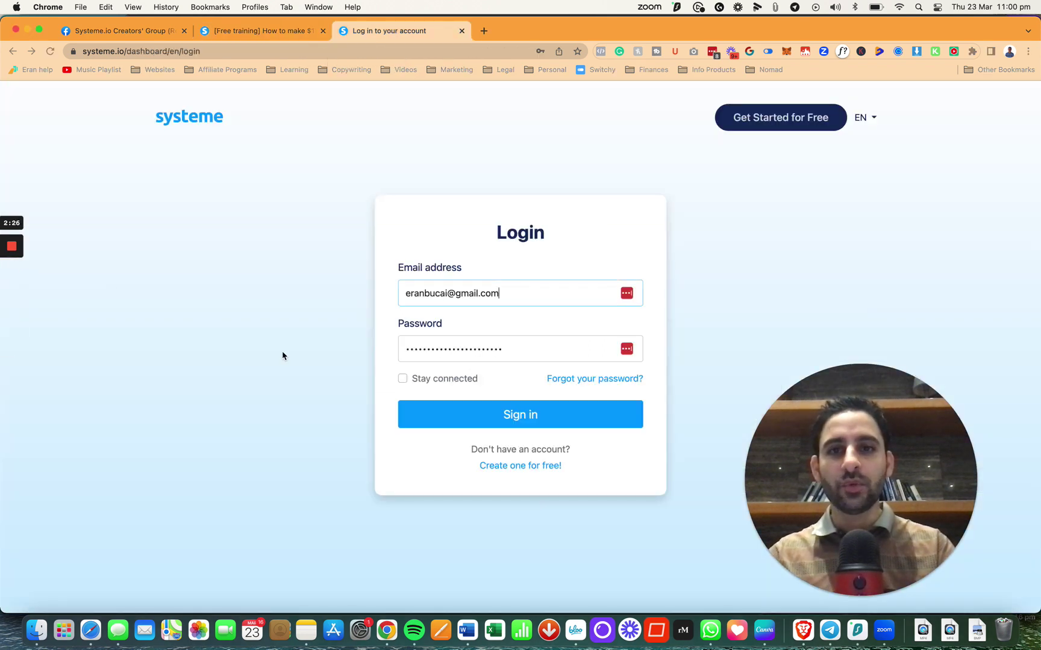
pyautogui.click(449, 425)
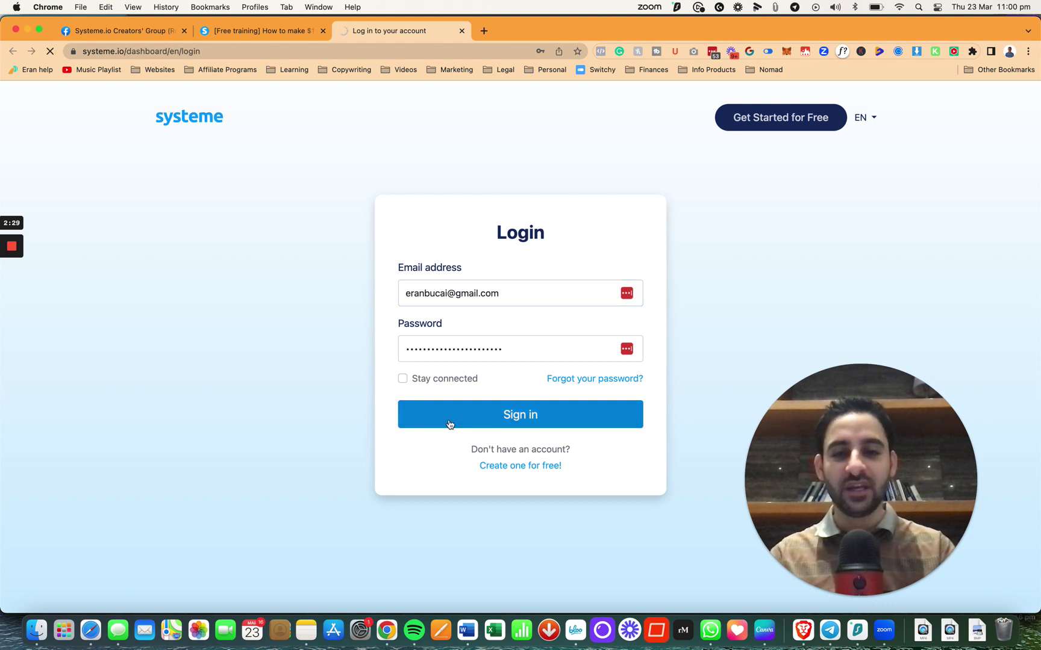
pyautogui.moveTo(28, 292)
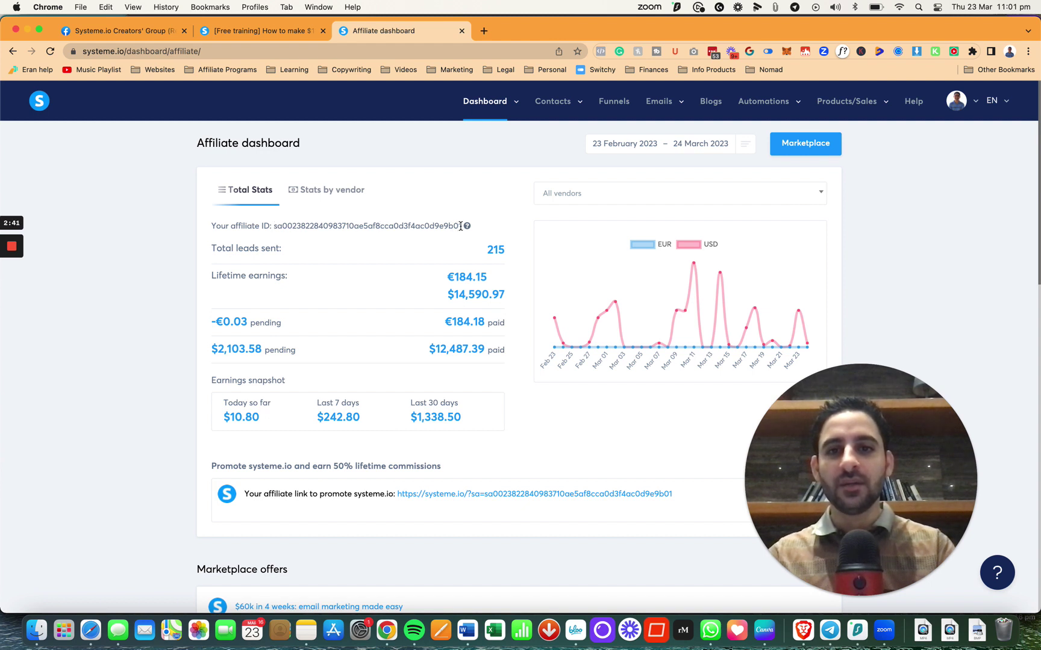
# - Select the affiliate ID and read the affiliate-tracking tooltip before returning to the '[Free training]' tab
pyautogui.moveTo(461, 225); pyautogui.dragTo(276, 227)
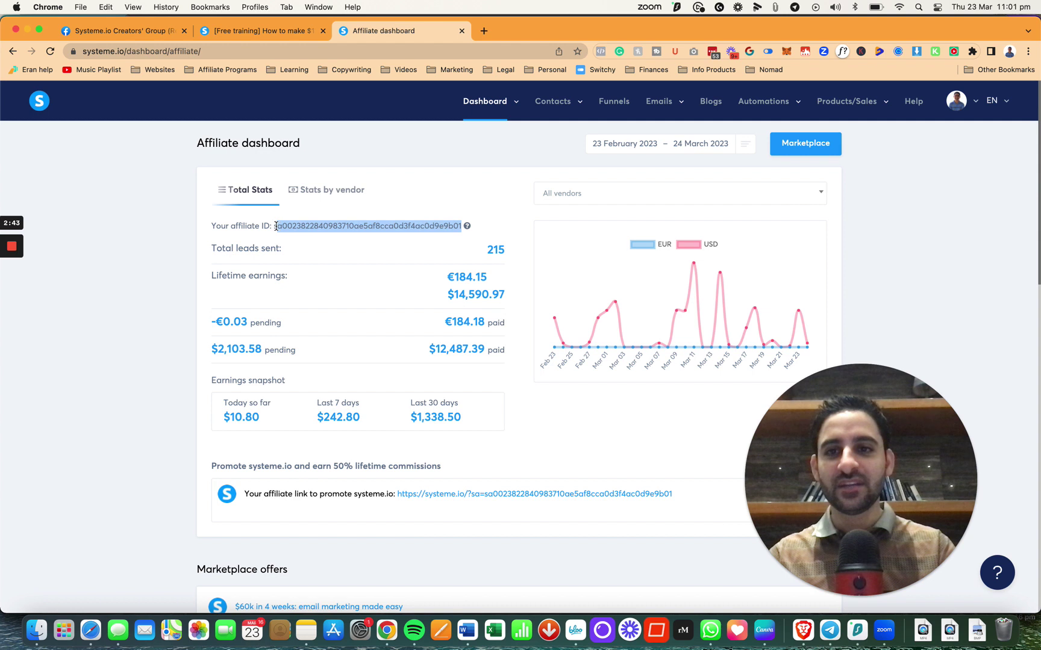
pyautogui.click(467, 226)
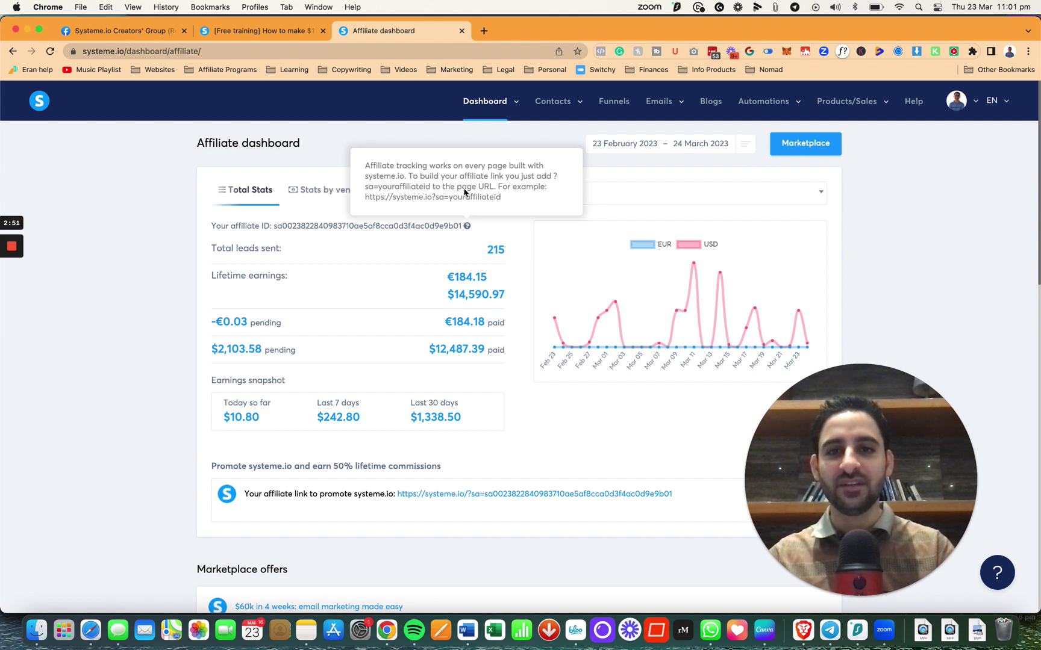
pyautogui.click(155, 185)
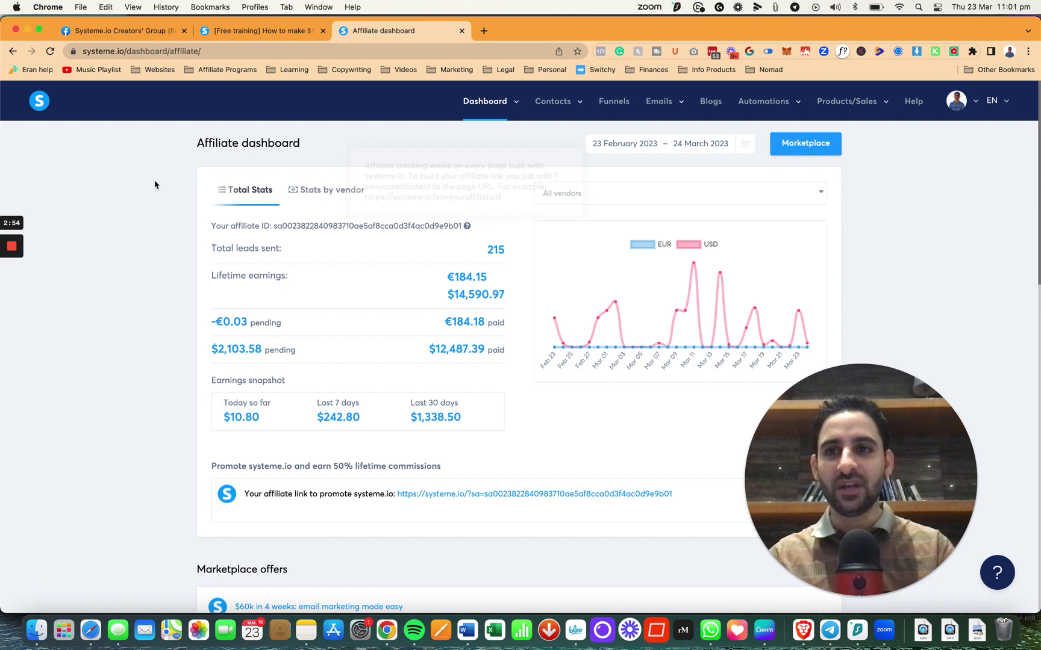
pyautogui.click(259, 35)
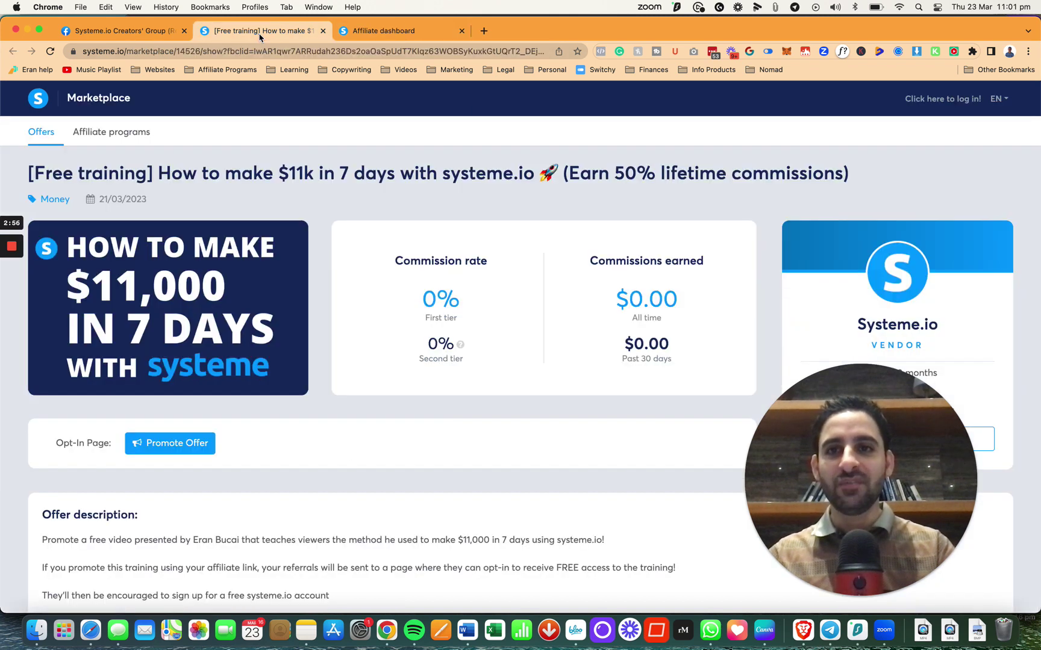
# - Generate the free-training affiliate link with Promote Offer and open it in a new tab
pyautogui.click(177, 445)
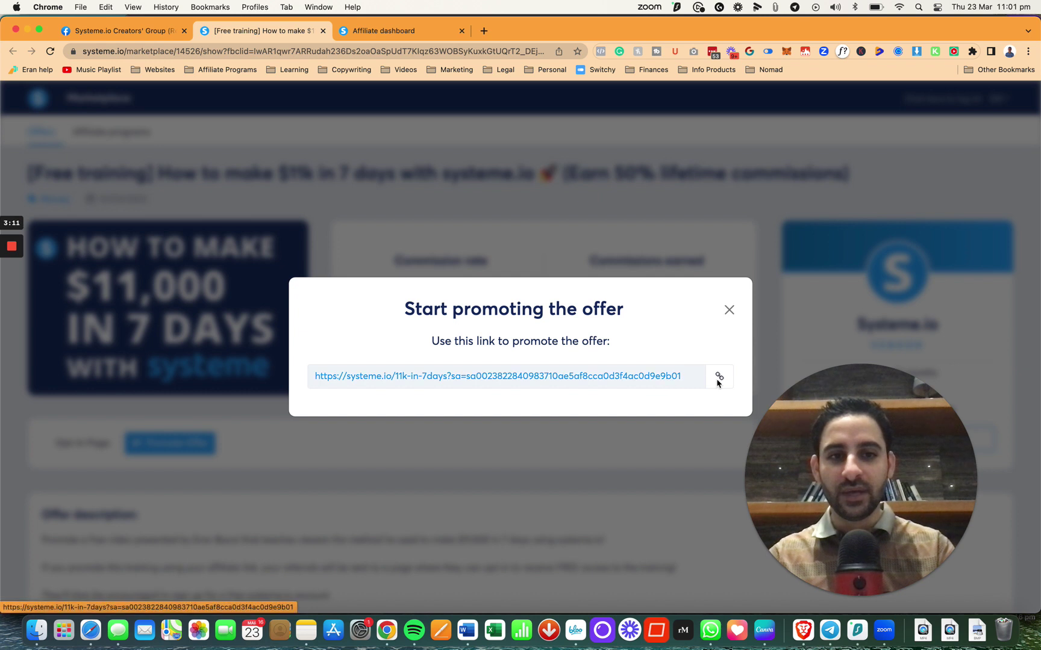
pyautogui.click(666, 383)
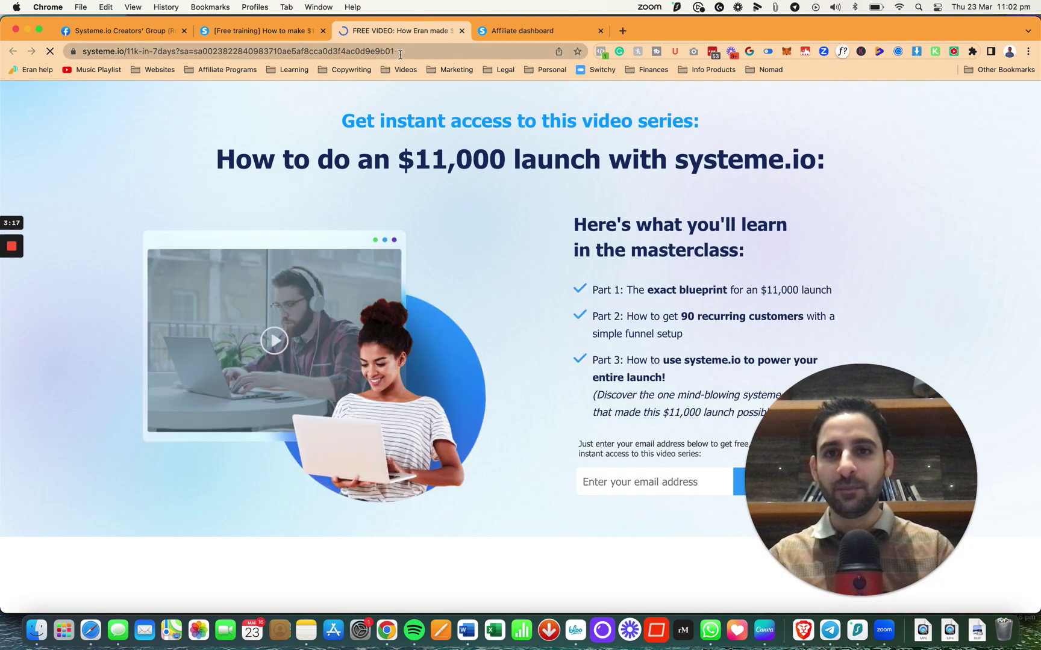
# - Compare the affiliate ID in the opt-in page address with the ID on the affiliate dashboard
pyautogui.click(505, 29)
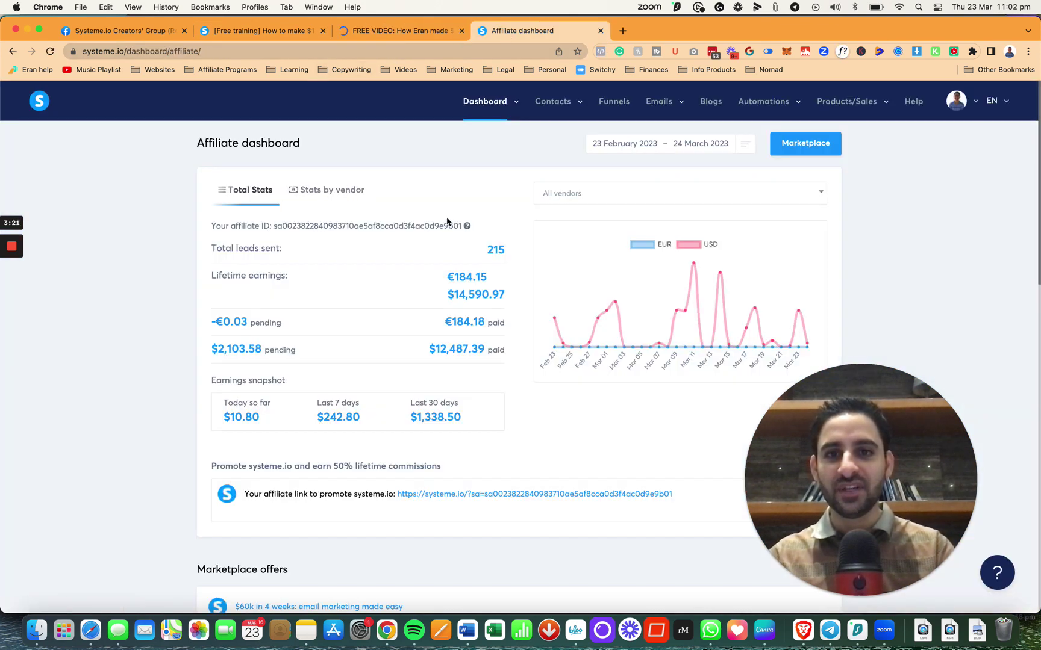
pyautogui.click(400, 32)
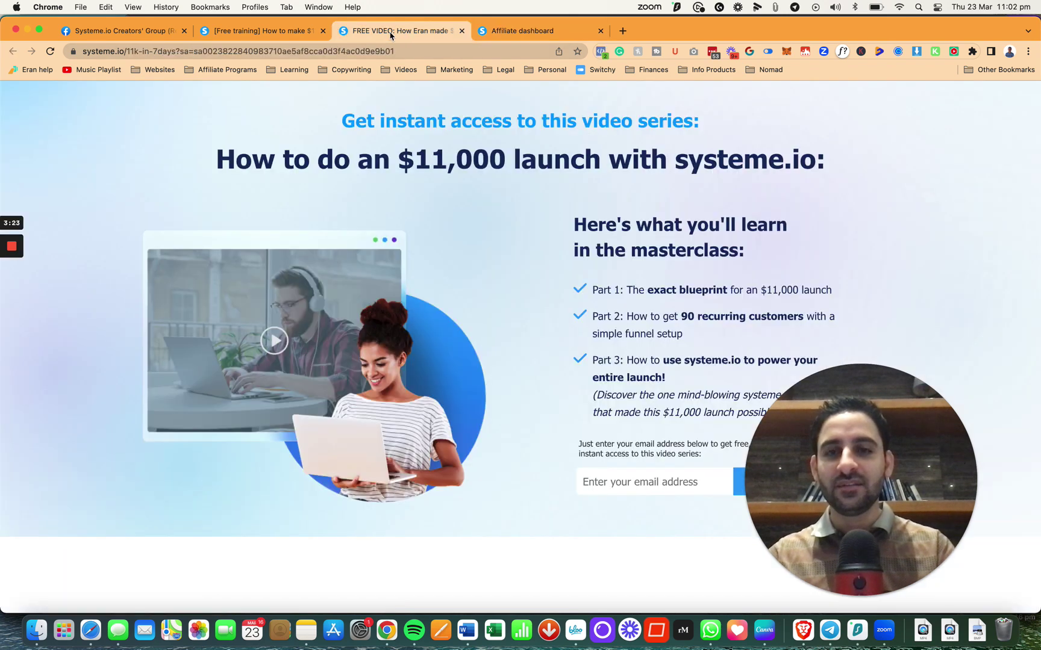
pyautogui.moveTo(194, 49); pyautogui.dragTo(417, 41)
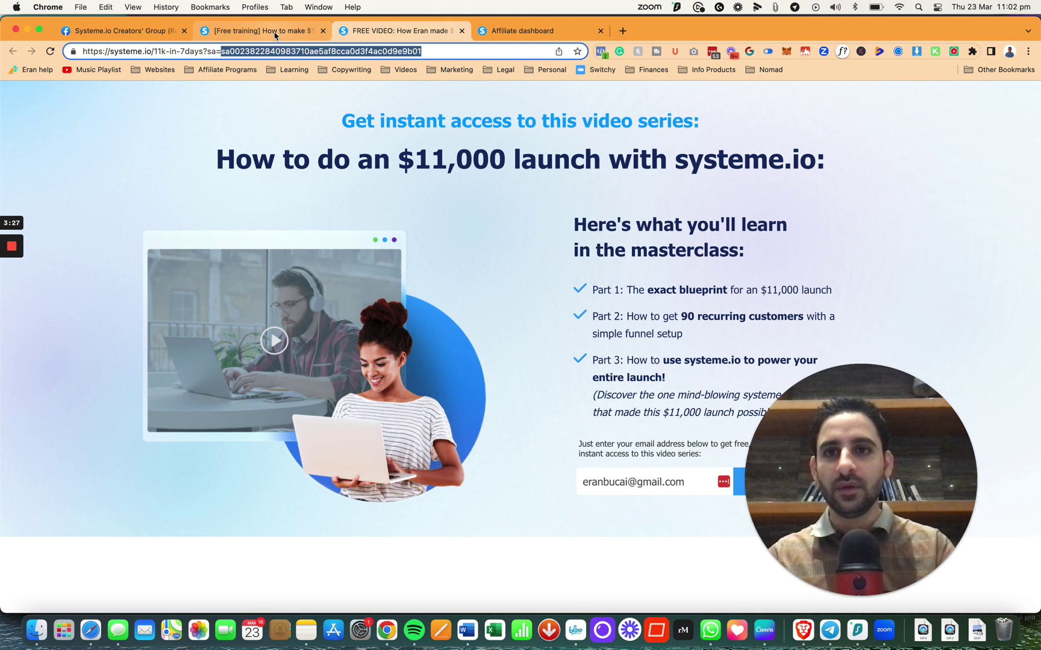
pyautogui.click(274, 33)
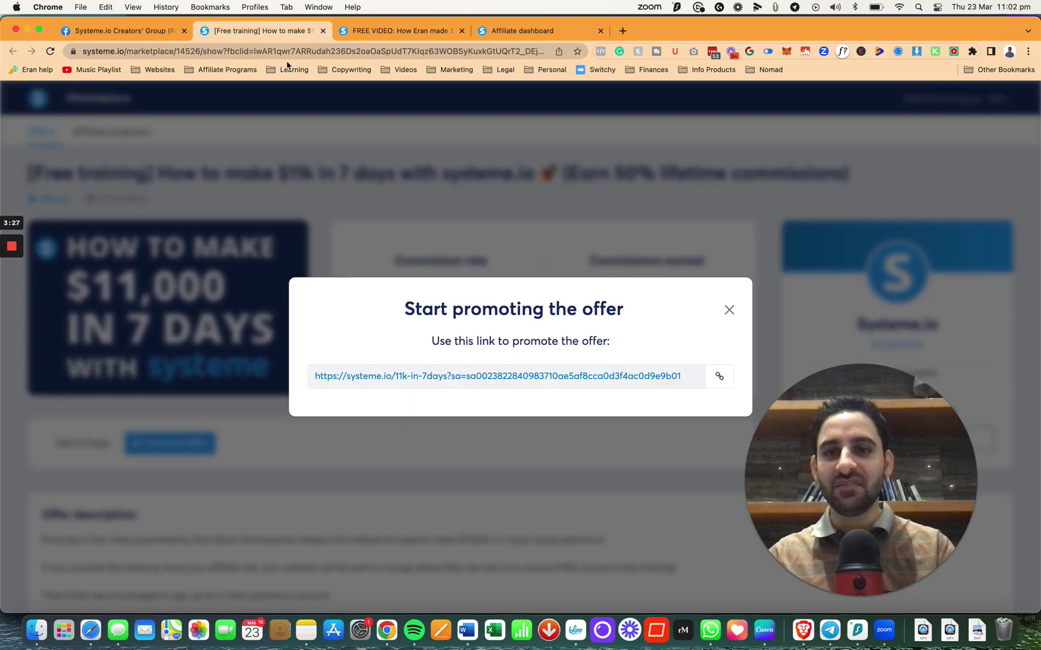
pyautogui.click(533, 32)
pyautogui.click(415, 34)
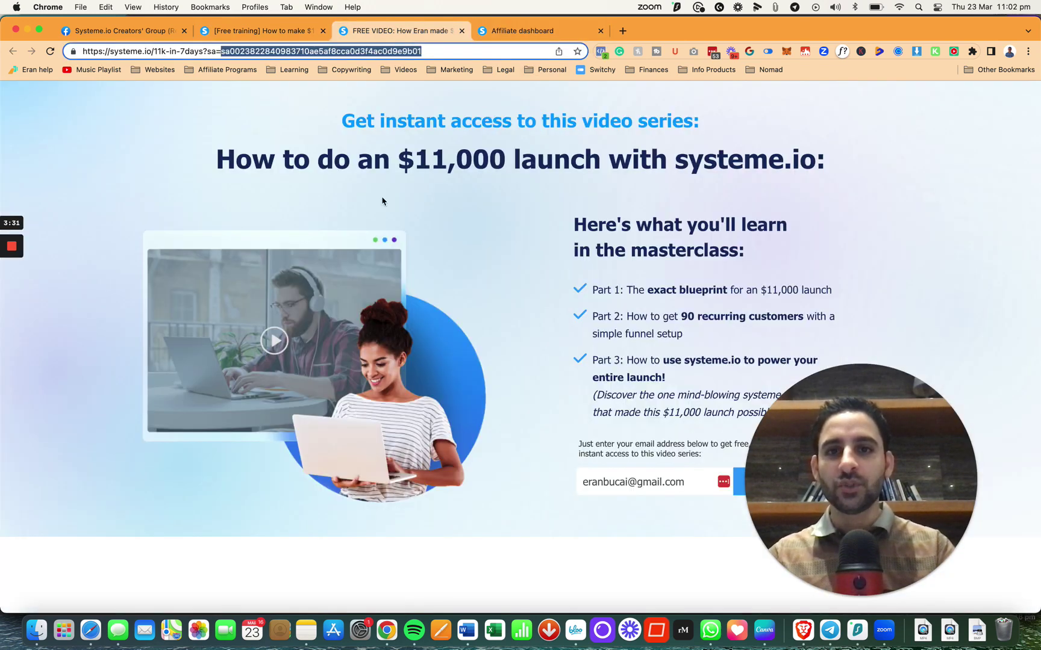
# - Copy the opt-in page's full address and return to the Facebook group post
pyautogui.click(516, 277)
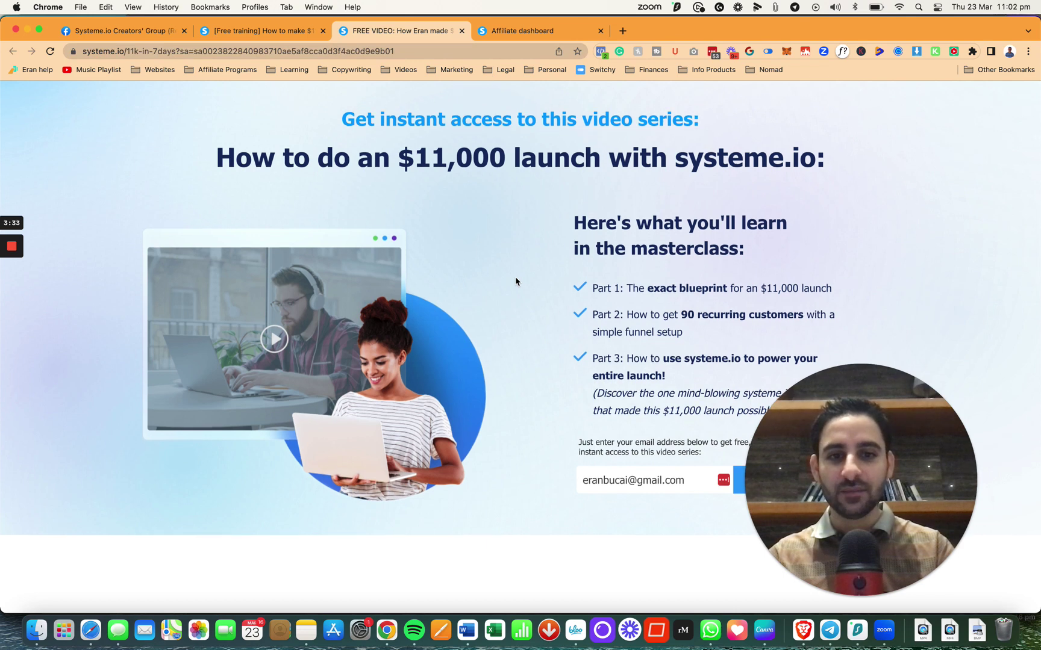
pyautogui.click(404, 50)
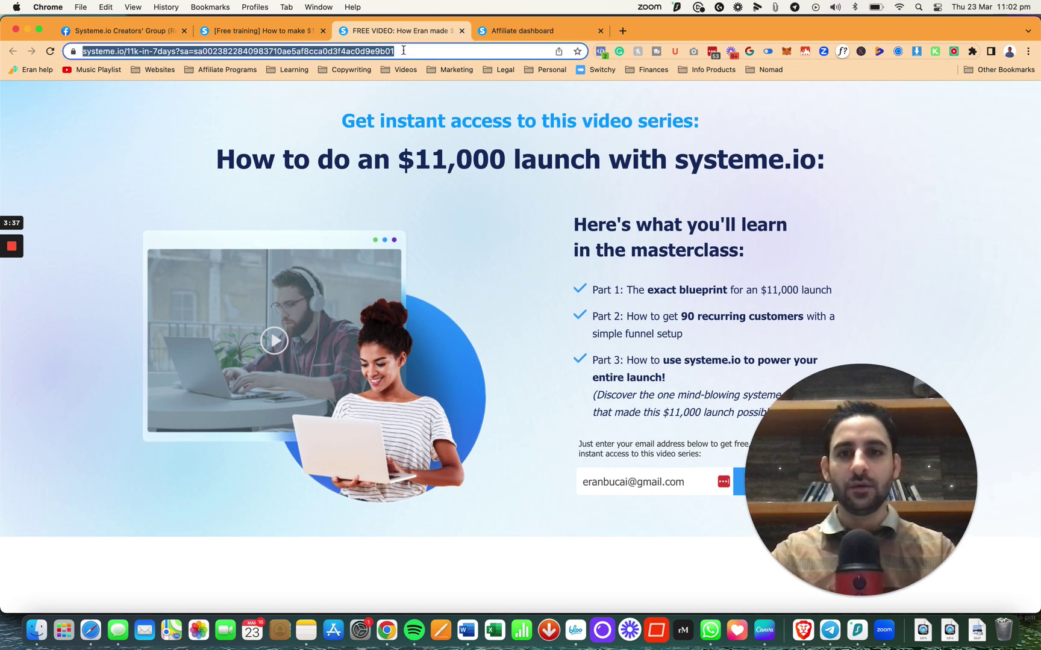
pyautogui.rightClick(403, 57)
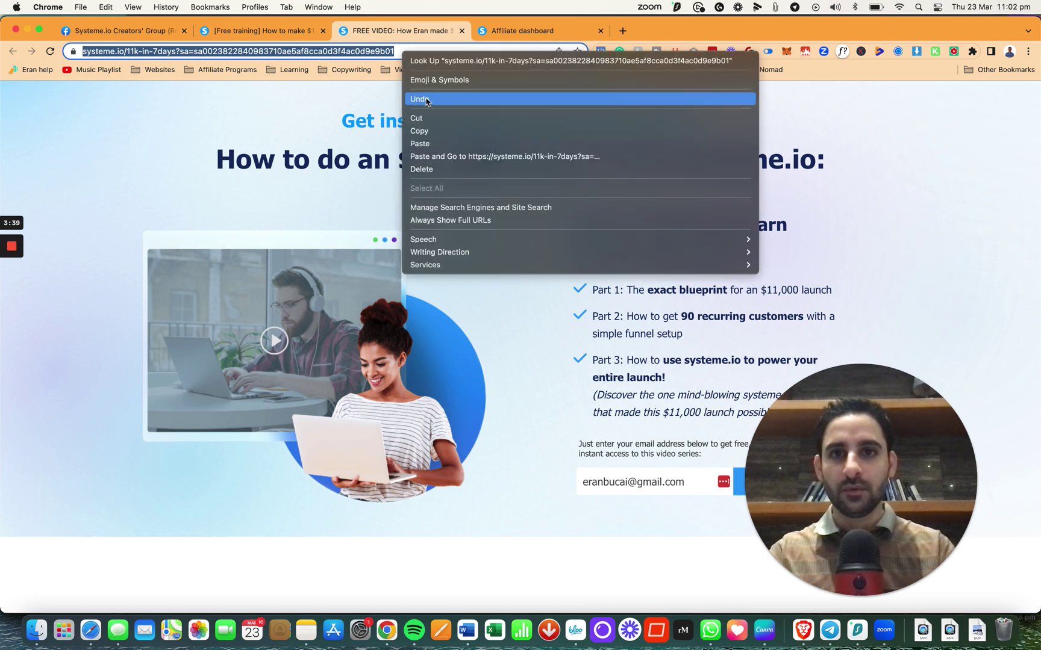
pyautogui.click(424, 132)
pyautogui.click(248, 195)
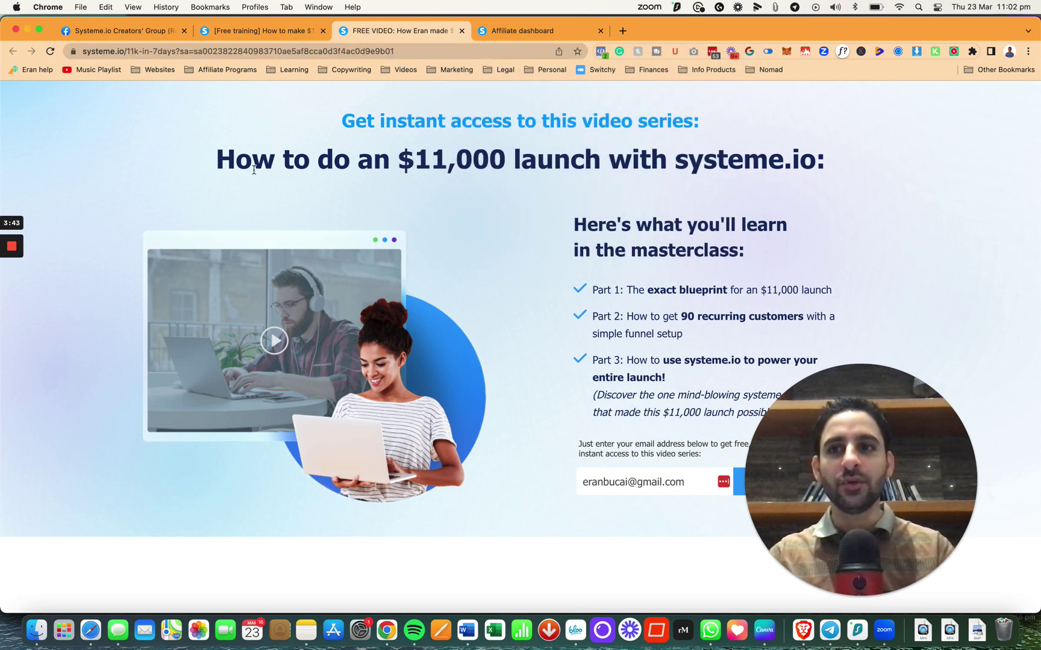
pyautogui.click(122, 31)
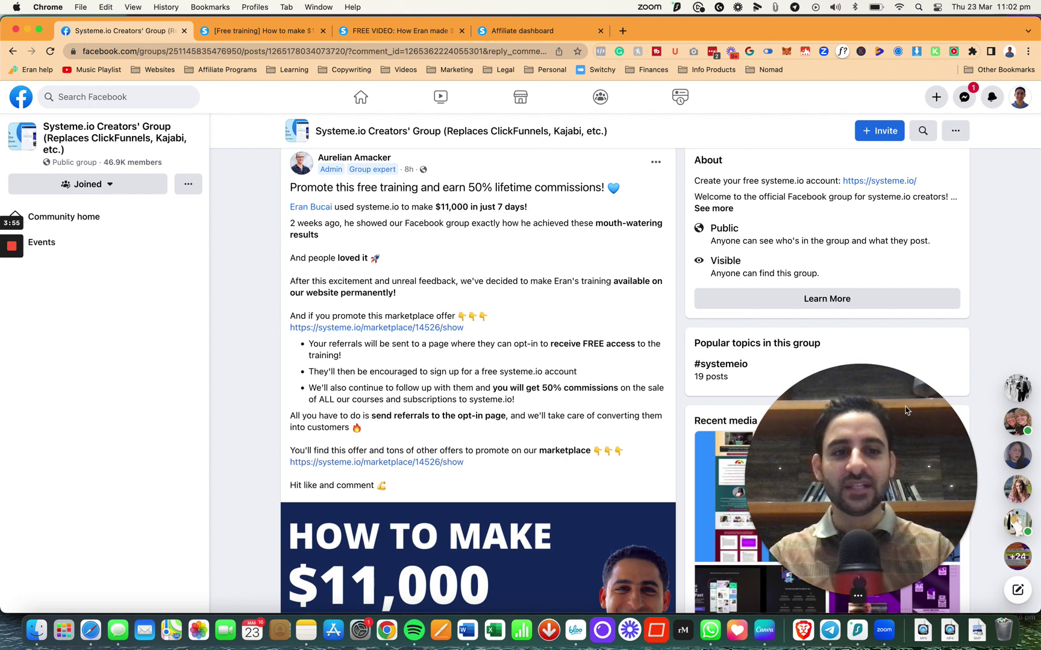
# - Switch to the YouTube video 'Affiliate Marketing Podcast Episode 1 (introduction & expectations)'
pyautogui.click(858, 595)
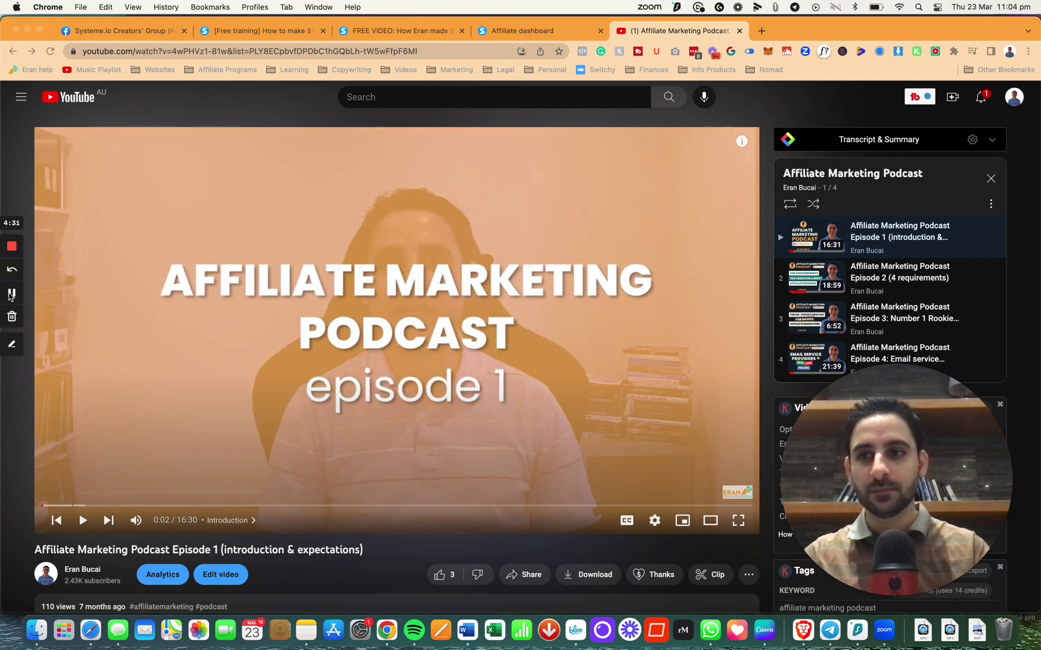
# - On the '$11,000 launch' opt-in page, replace the prefilled email with a saved test address from autofill
pyautogui.press('super+3')
pyautogui.moveTo(888, 487); pyautogui.dragTo(121, 488)
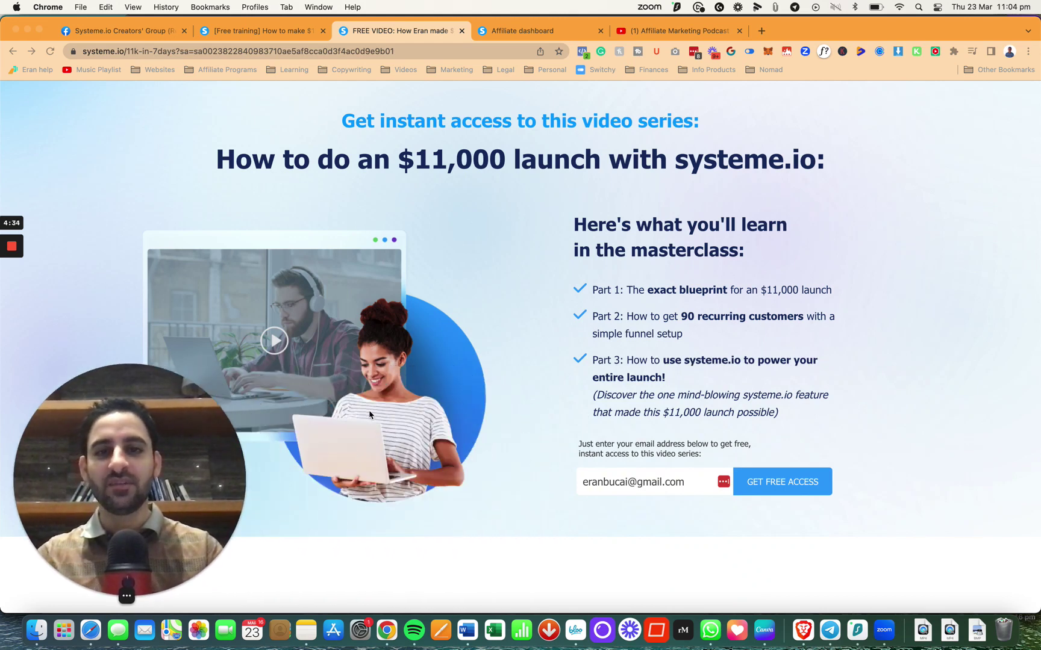
pyautogui.click(422, 51)
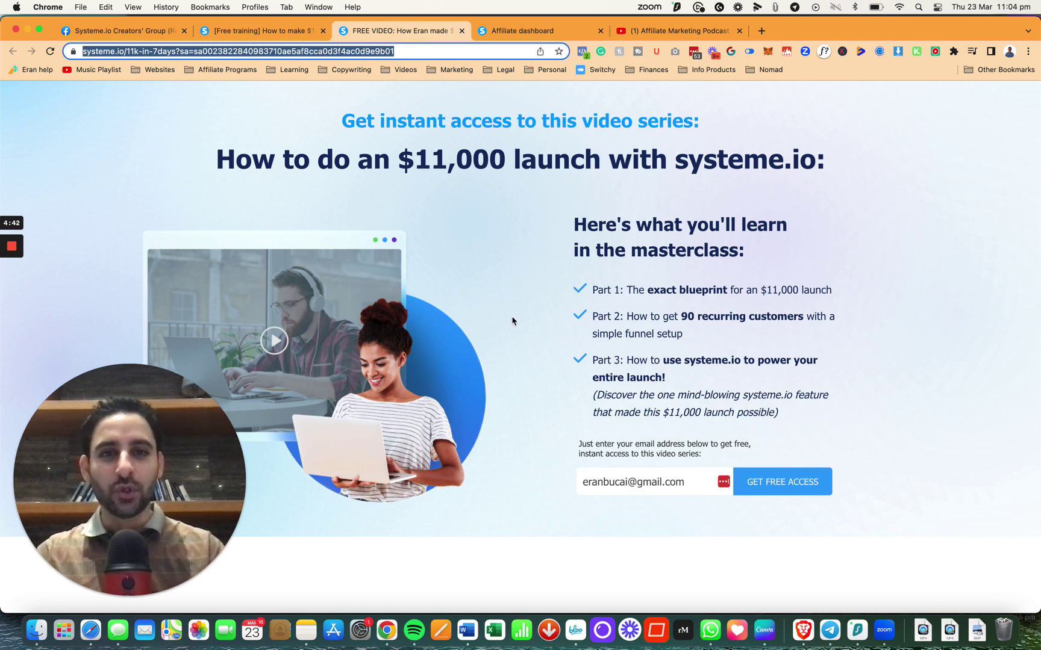
pyautogui.click(644, 486)
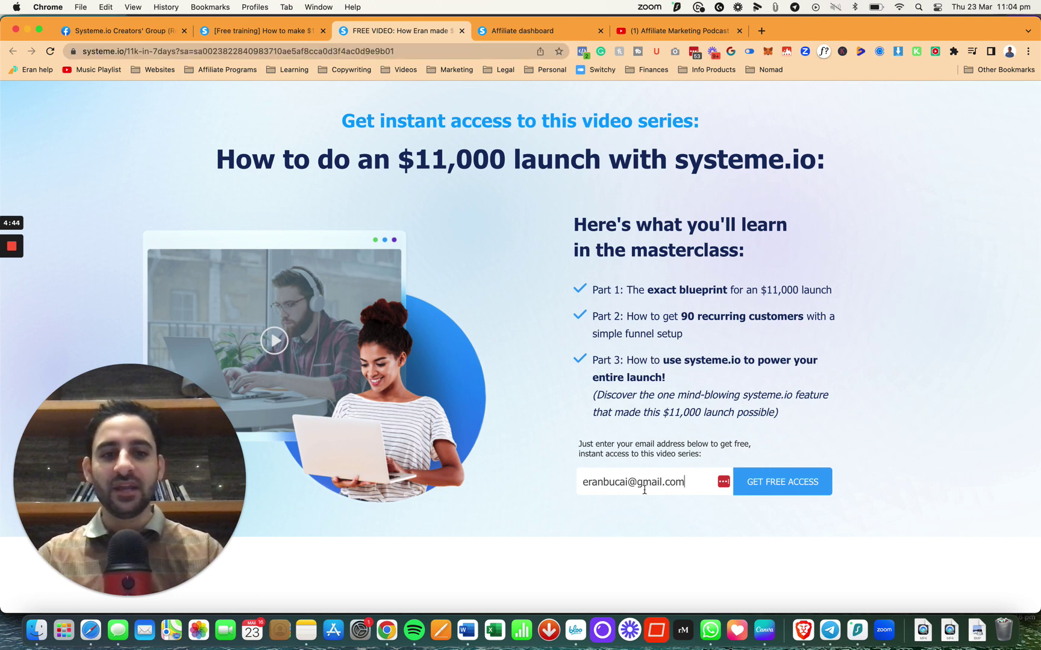
pyautogui.click(541, 483)
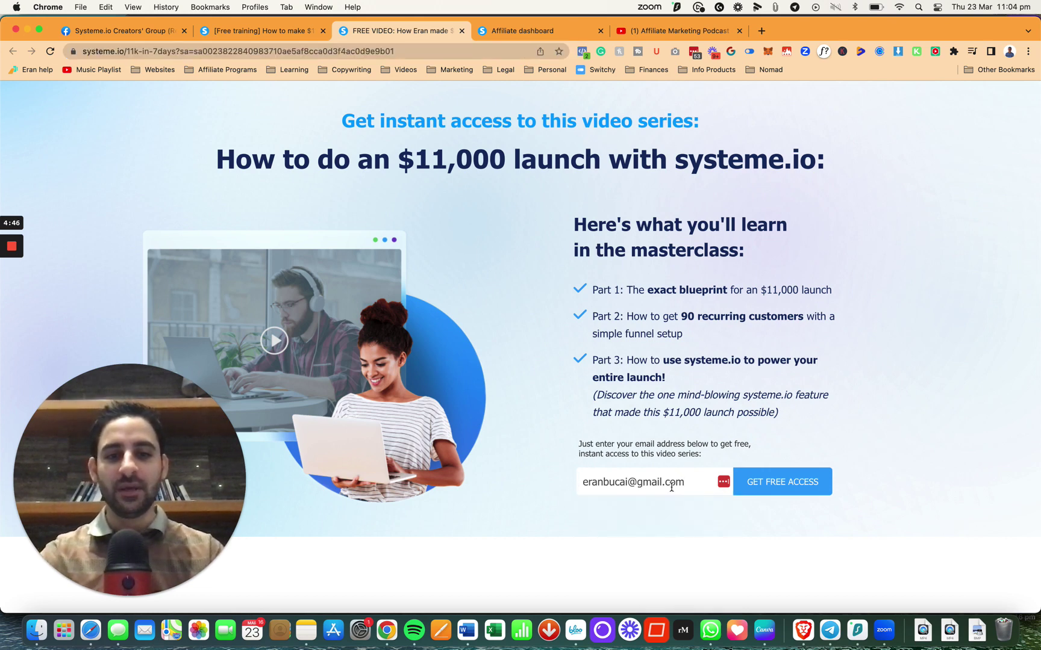
pyautogui.press('super+a')
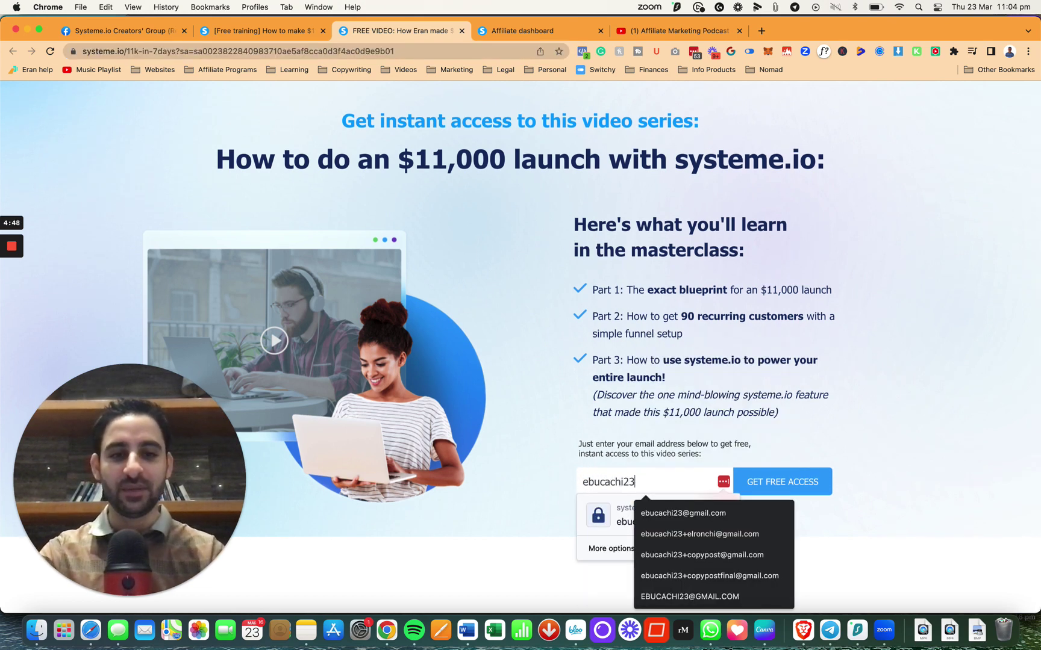
pyautogui.click(679, 513)
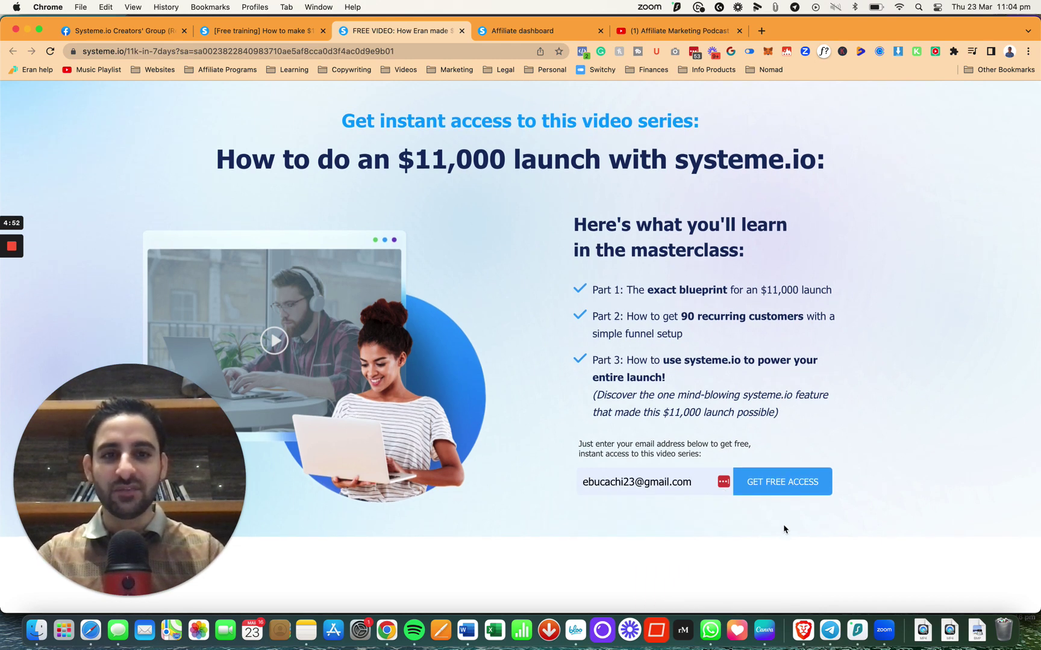
# - Submit the form with GET FREE ACCESS and scroll through the Part 1–3 training videos
pyautogui.click(809, 484)
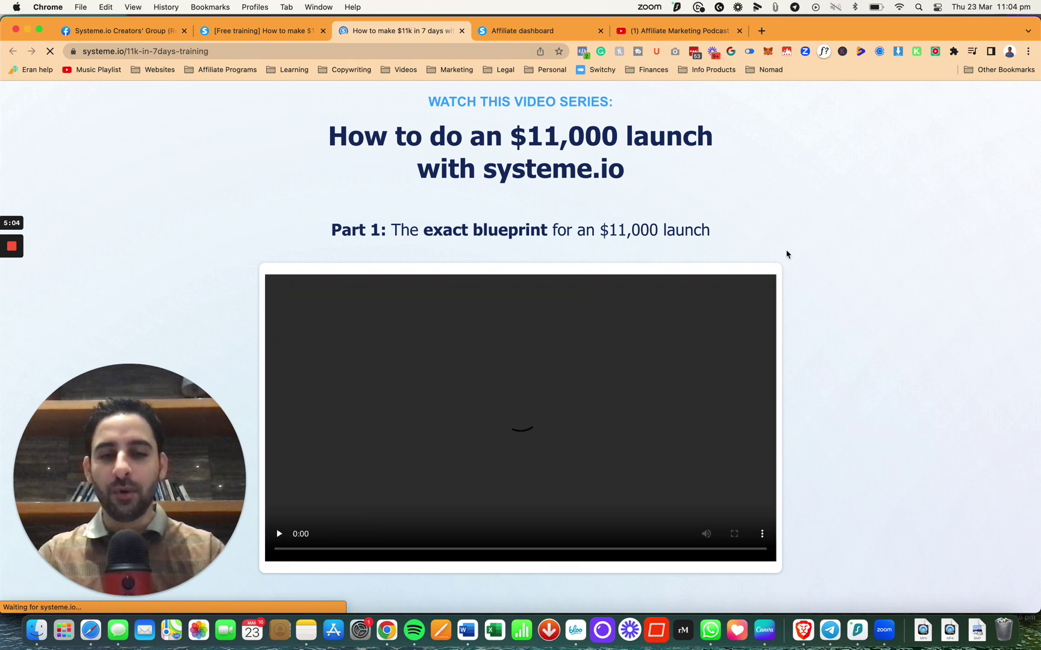
pyautogui.scroll(-6, 787, 254)
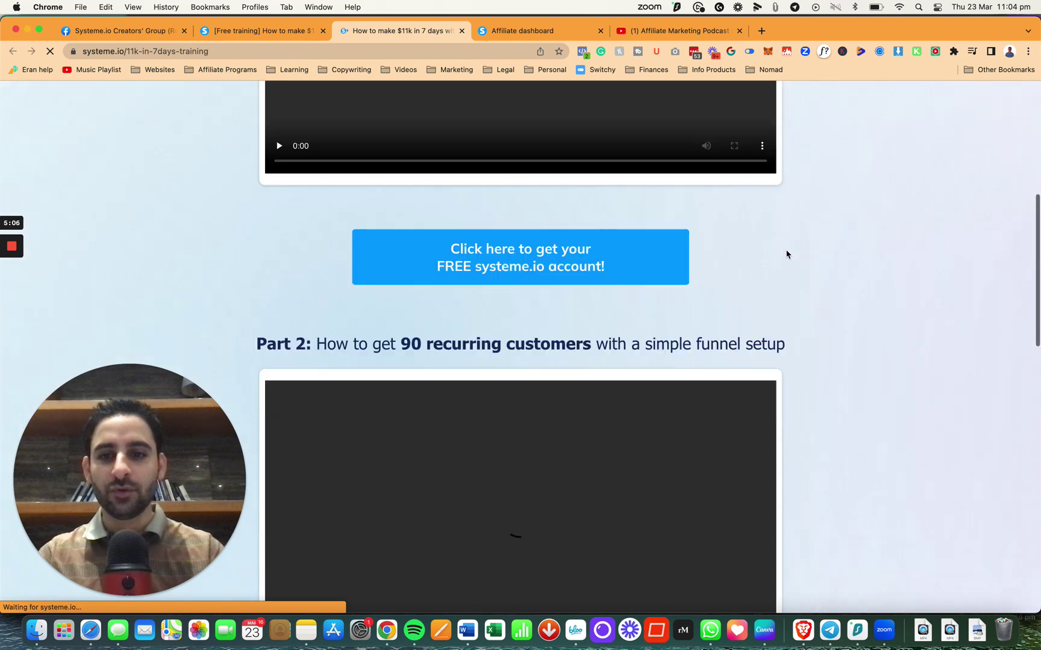
pyautogui.scroll(-6, 787, 254)
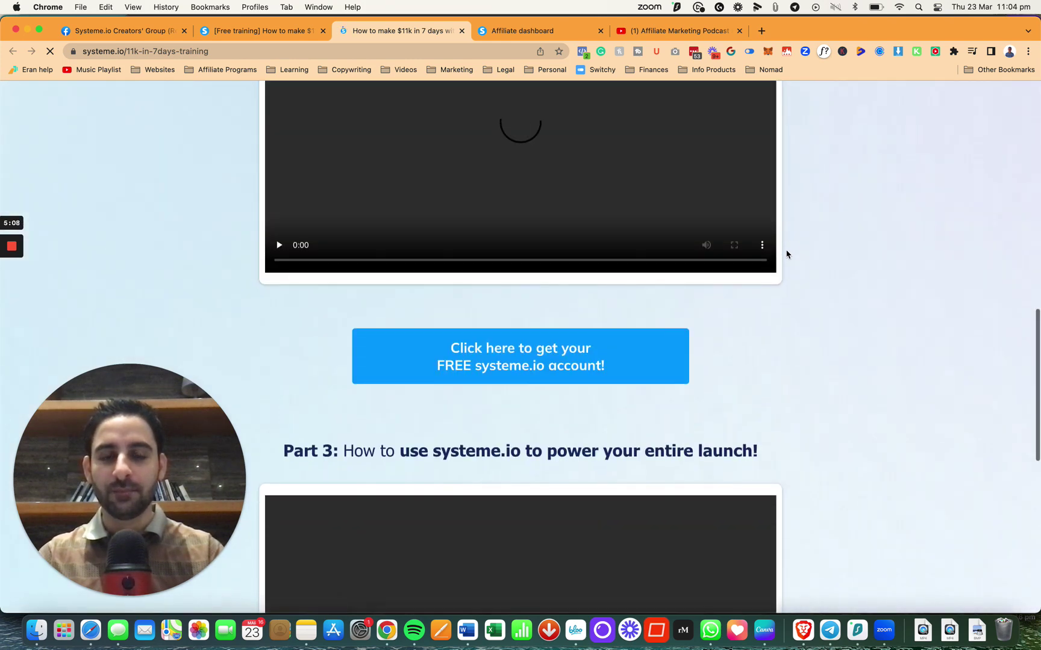
pyautogui.scroll(9, 786, 254)
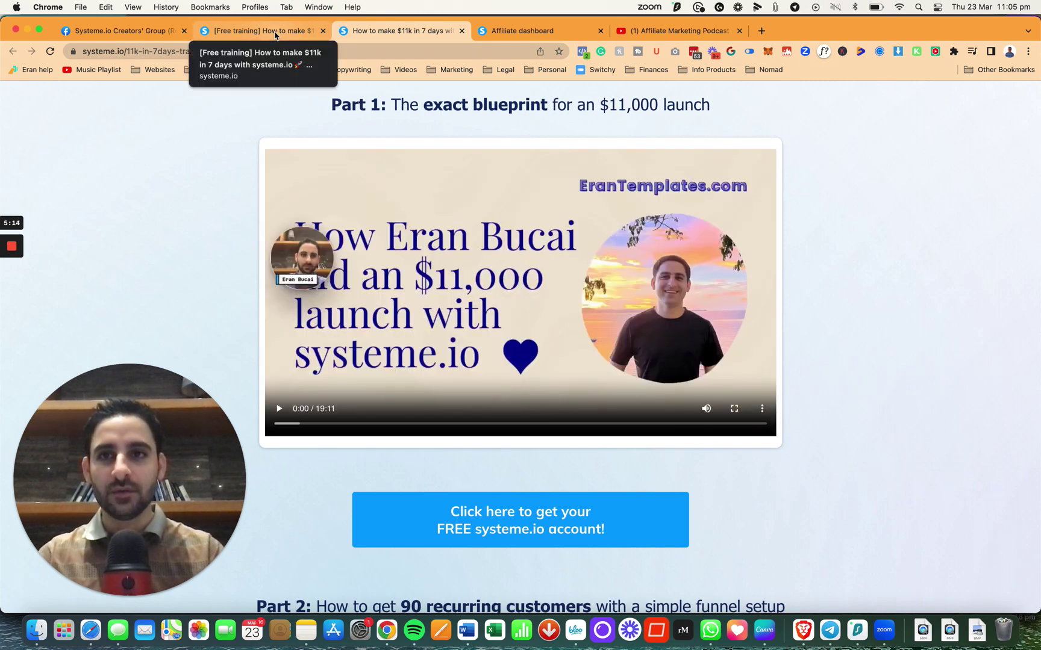
pyautogui.click(275, 35)
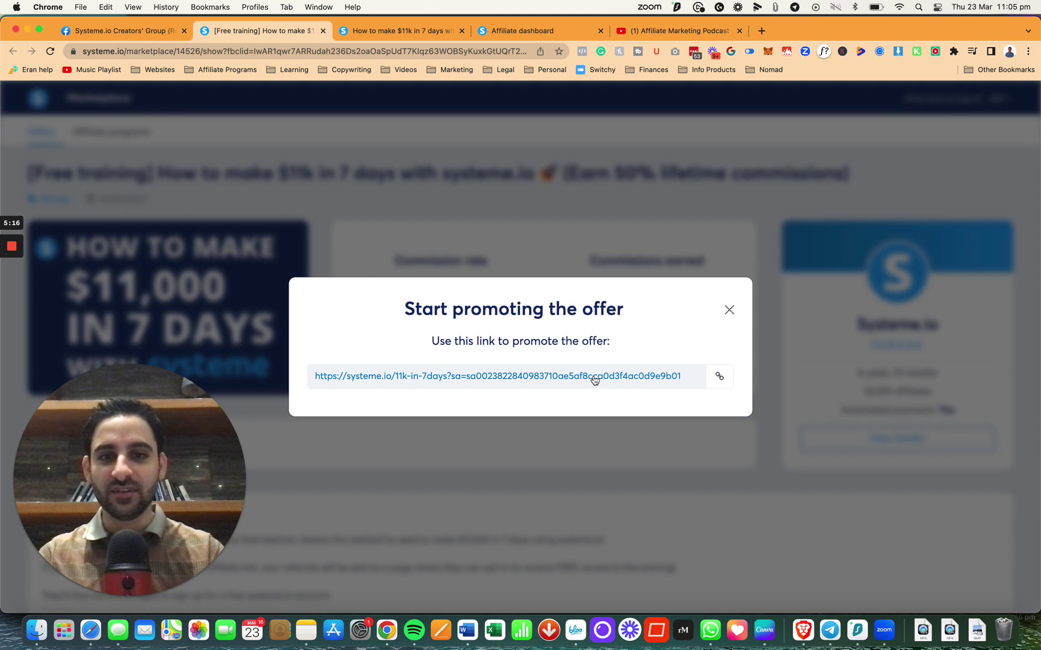
pyautogui.click(415, 31)
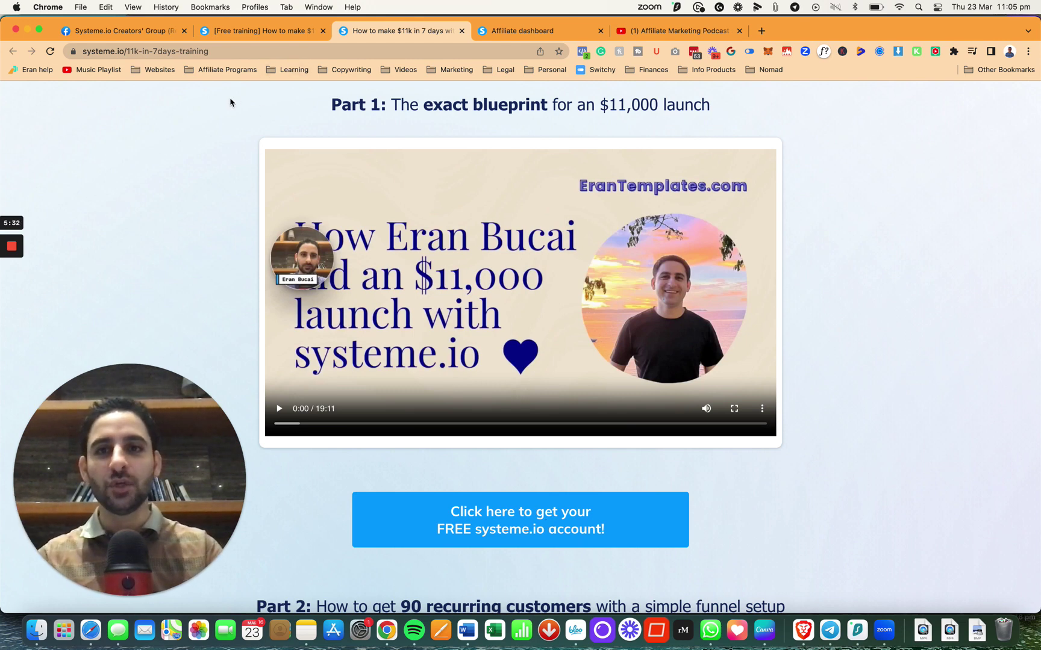
pyautogui.click(259, 33)
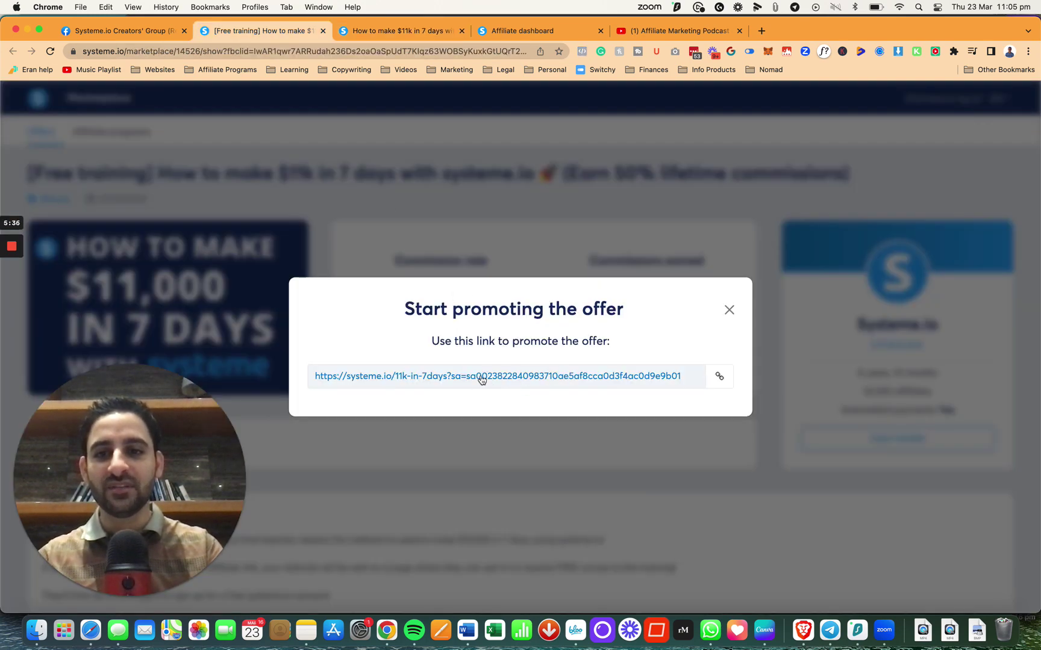
pyautogui.click(406, 32)
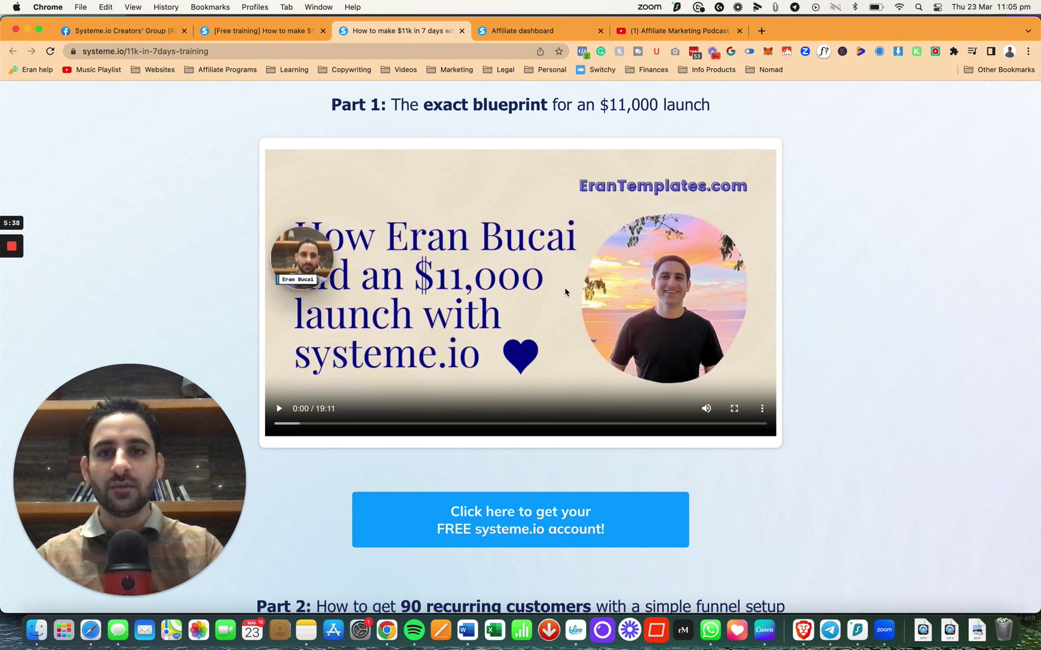
pyautogui.scroll(-4, 565, 292)
pyautogui.scroll(-4, 565, 292)
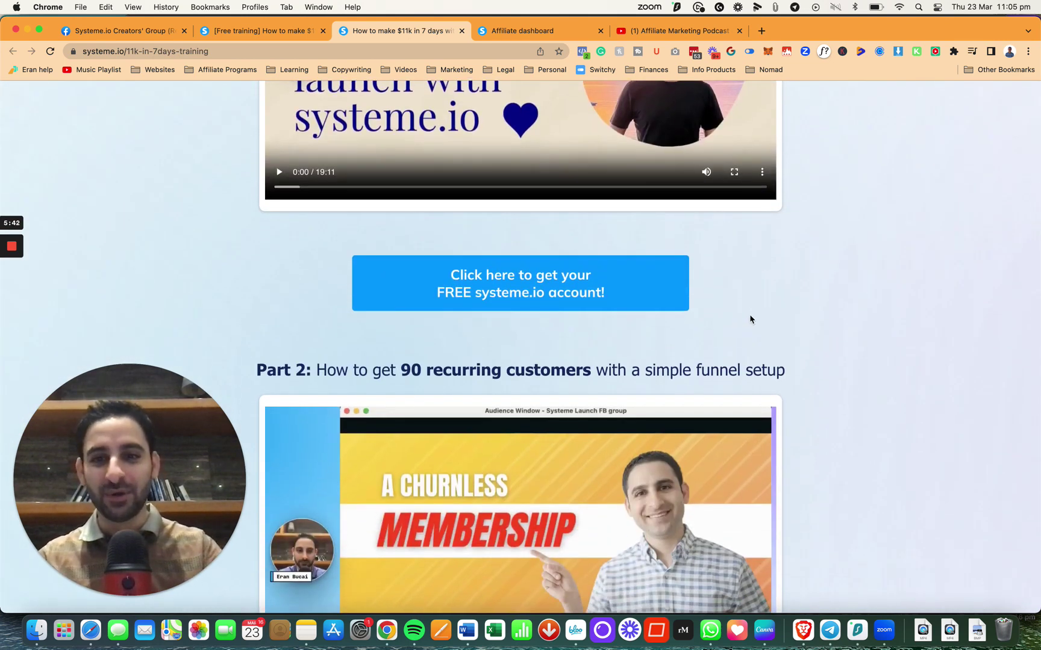
pyautogui.scroll(-20, 750, 319)
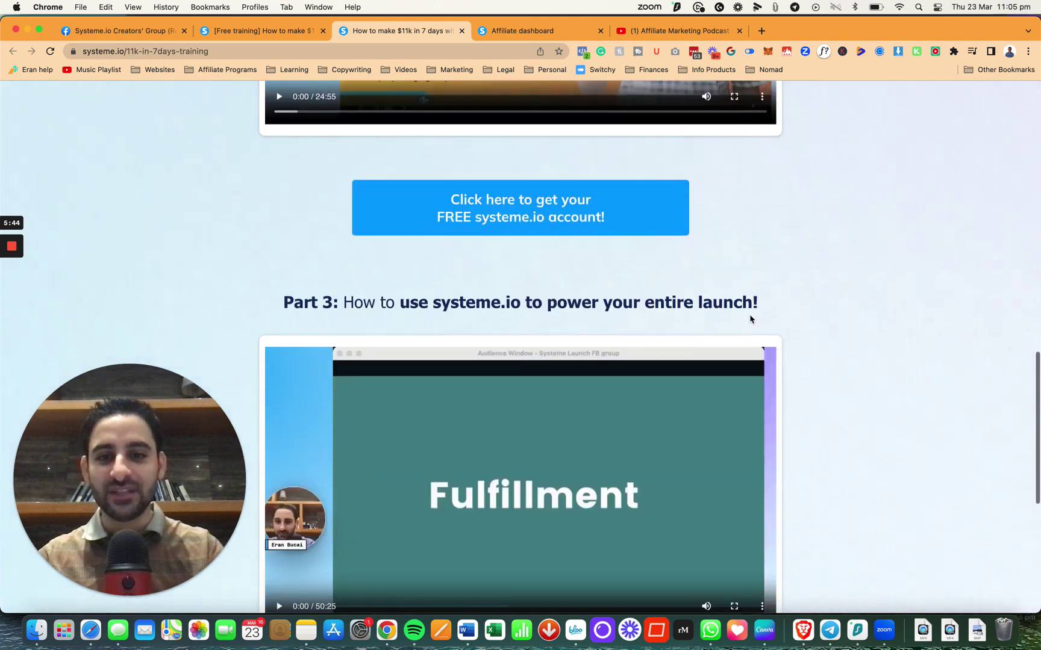
pyautogui.scroll(-12, 750, 319)
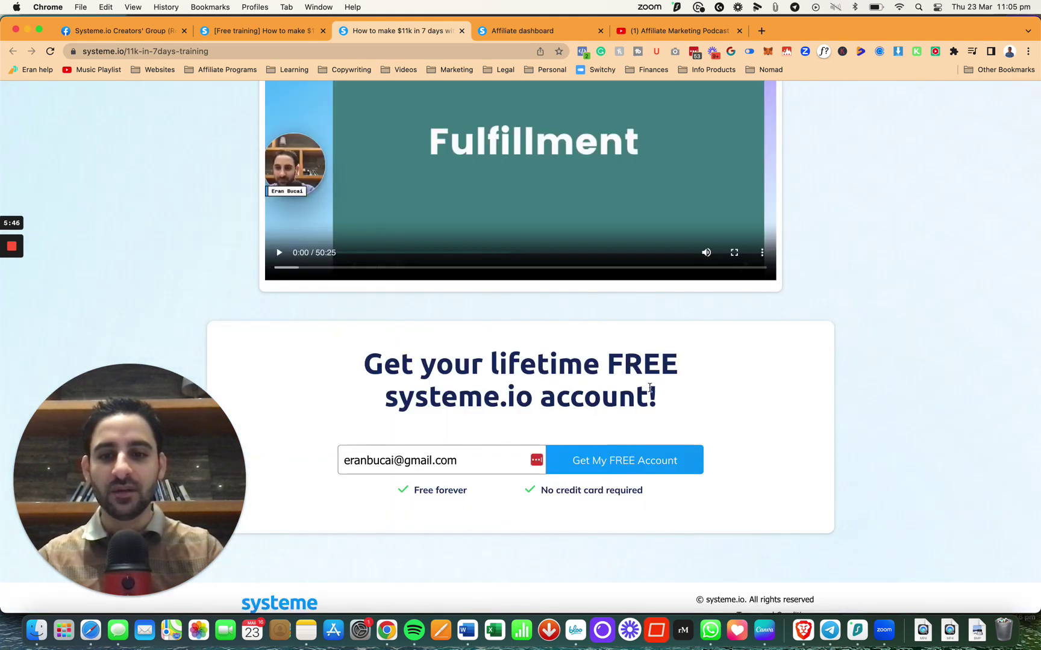
pyautogui.scroll(20, 650, 389)
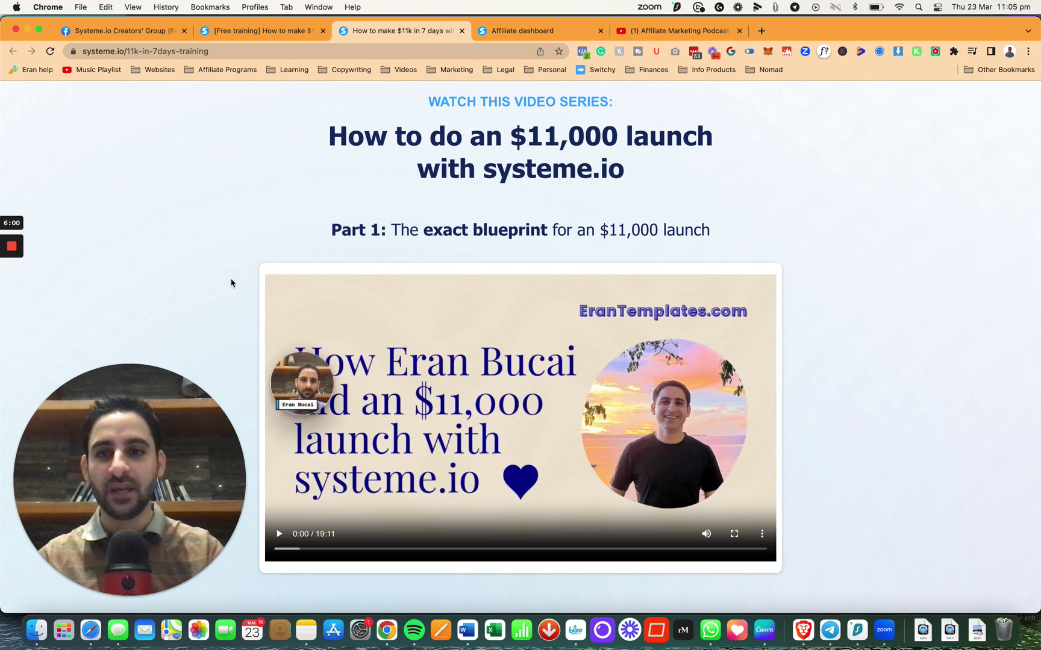
pyautogui.moveTo(15, 257)
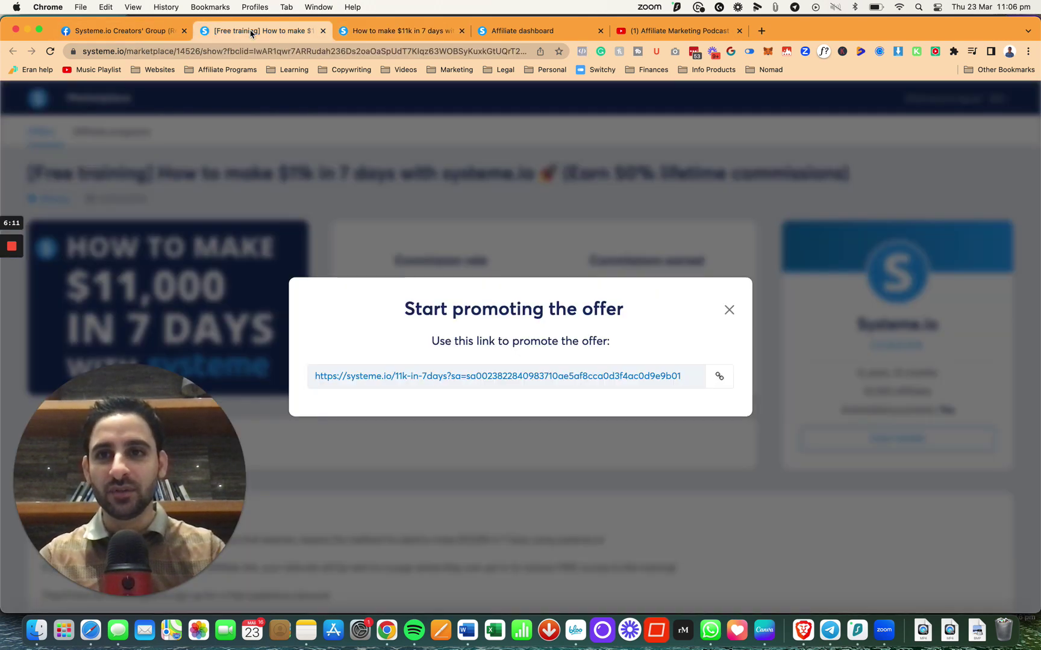
# - Switch to the Affiliate dashboard showing 215 leads and lifetime earnings of $14,590.97 plus €184.15
pyautogui.click(251, 33)
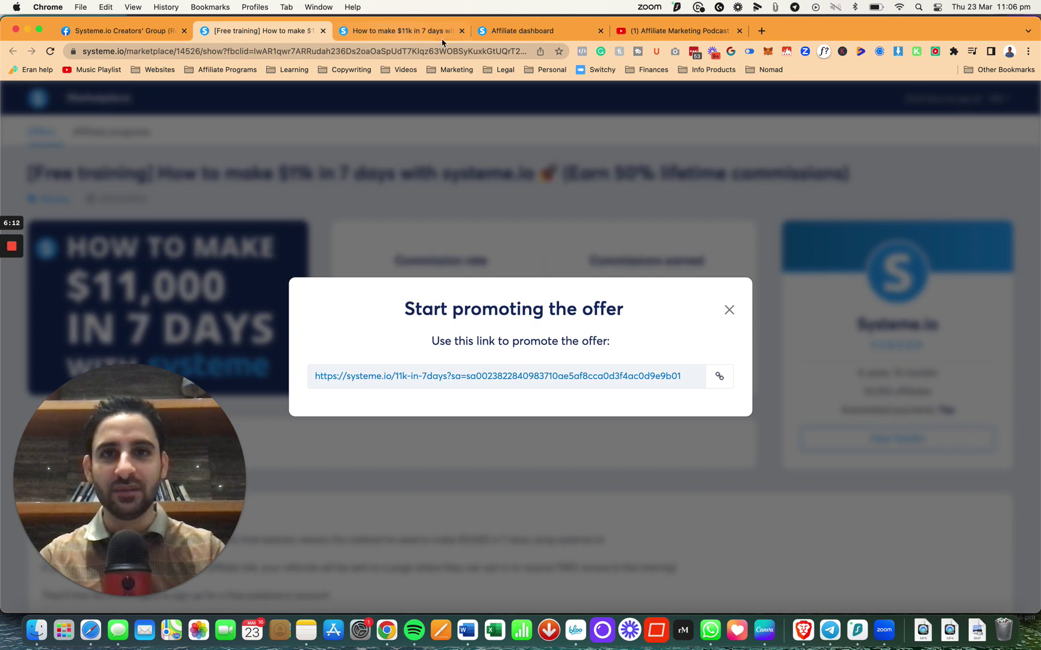
pyautogui.click(525, 33)
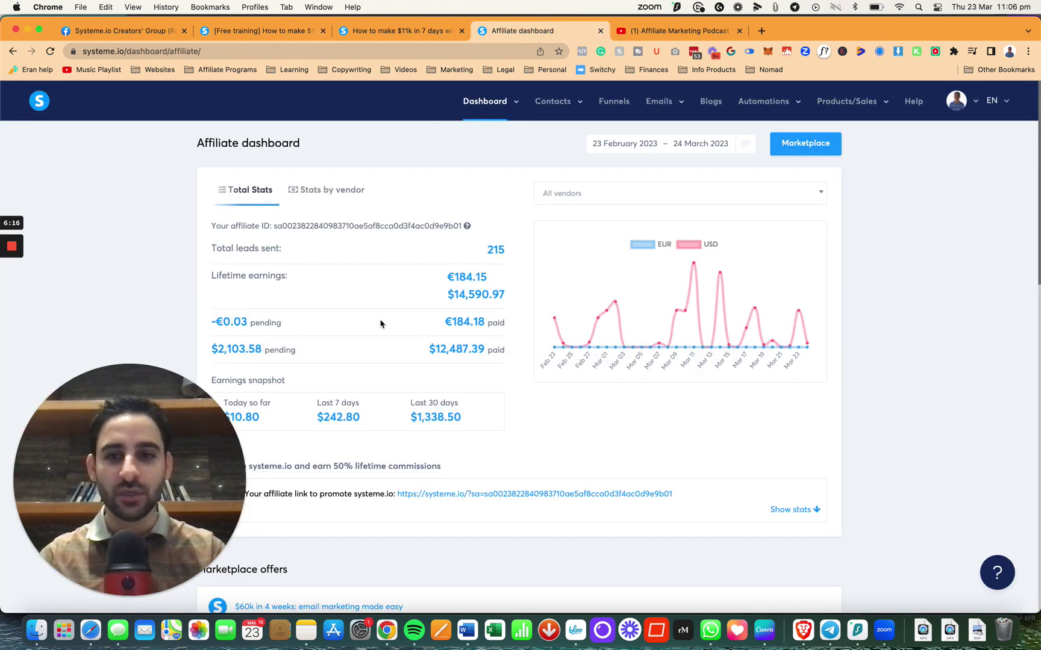
pyautogui.moveTo(130, 482); pyautogui.dragTo(910, 482)
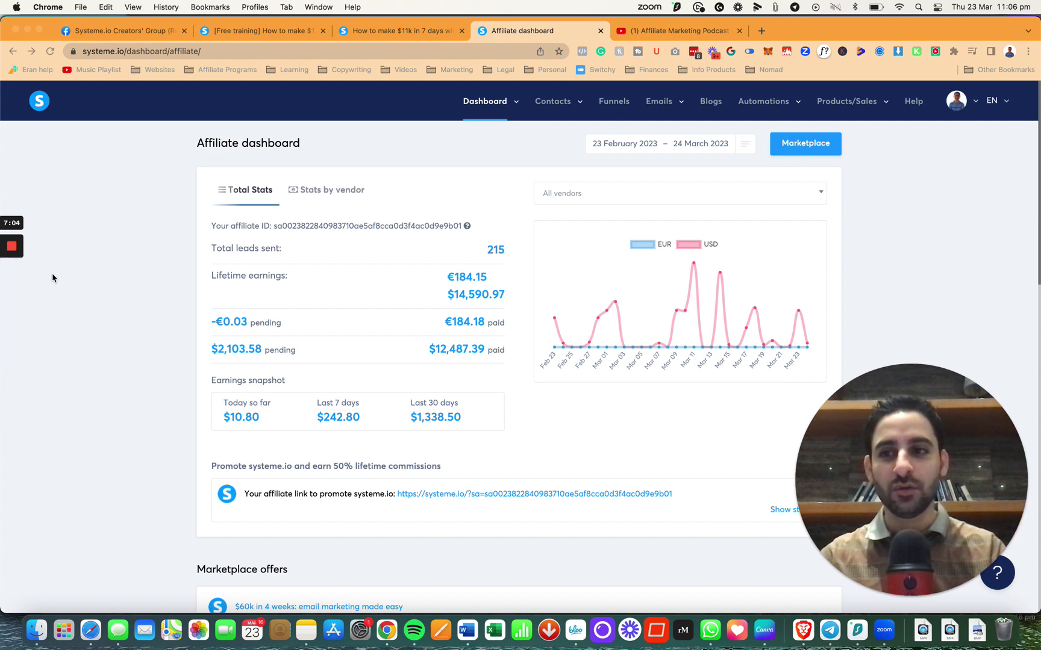
pyautogui.moveTo(17, 286)
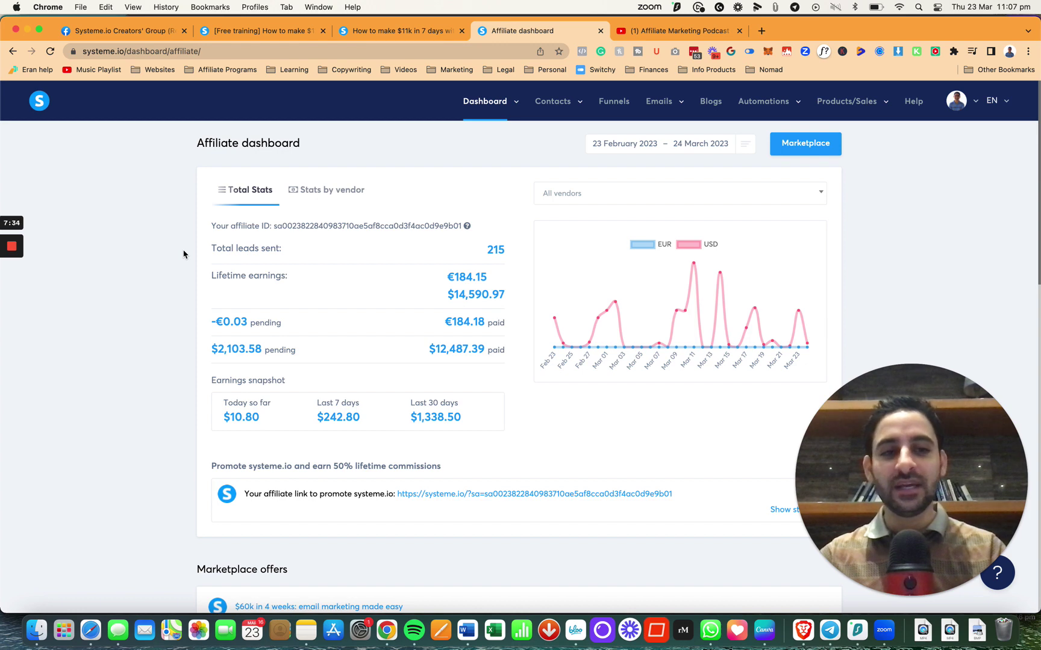
# - Expand the Zoom webcam bubble to full screen over the Systeme.io affiliate dashboard
pyautogui.click(918, 492)
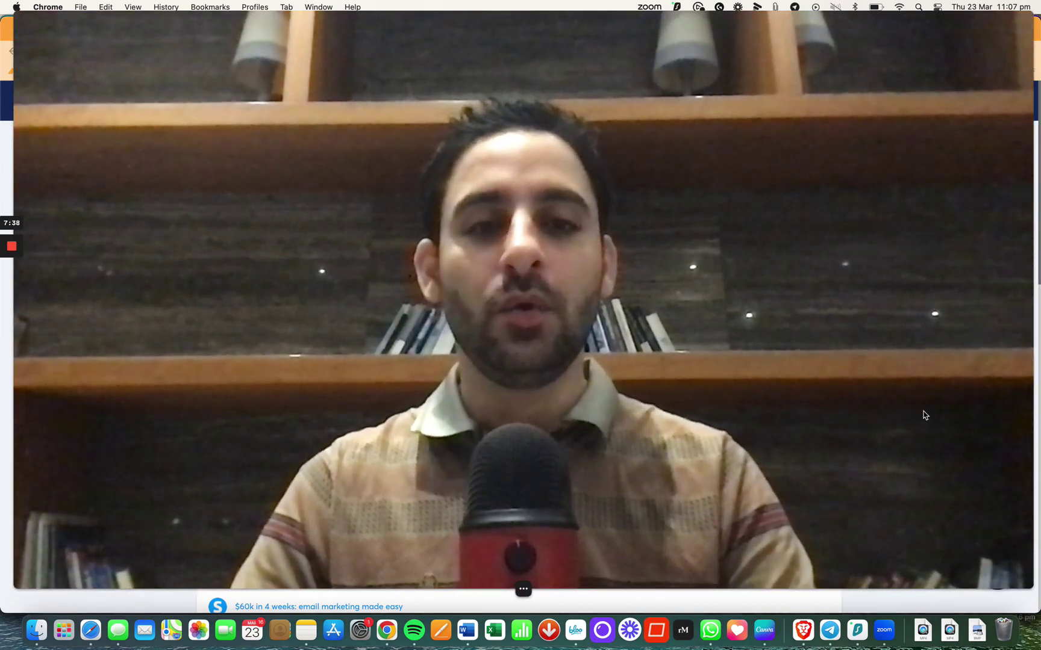